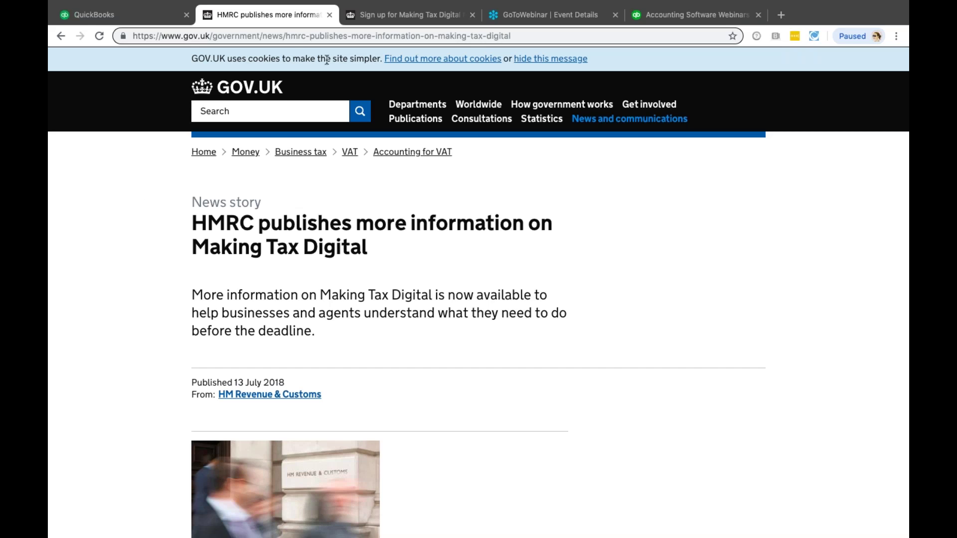
Open the GOV.UK guidance on signing up for Making Tax Digital for VAT and go to its Sign up section
left_click(395, 16)
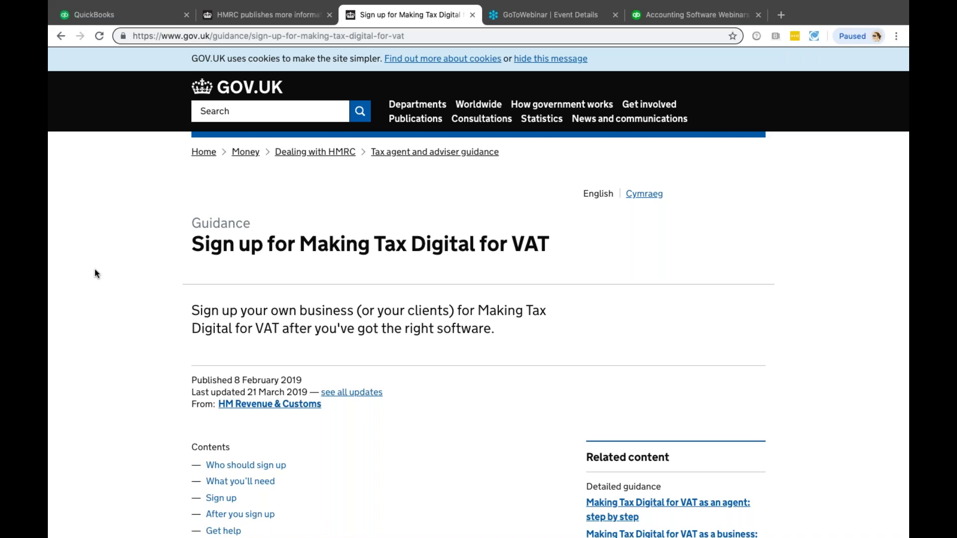
scroll(95, 269, "down", 3)
scroll(95, 270, "down", 3)
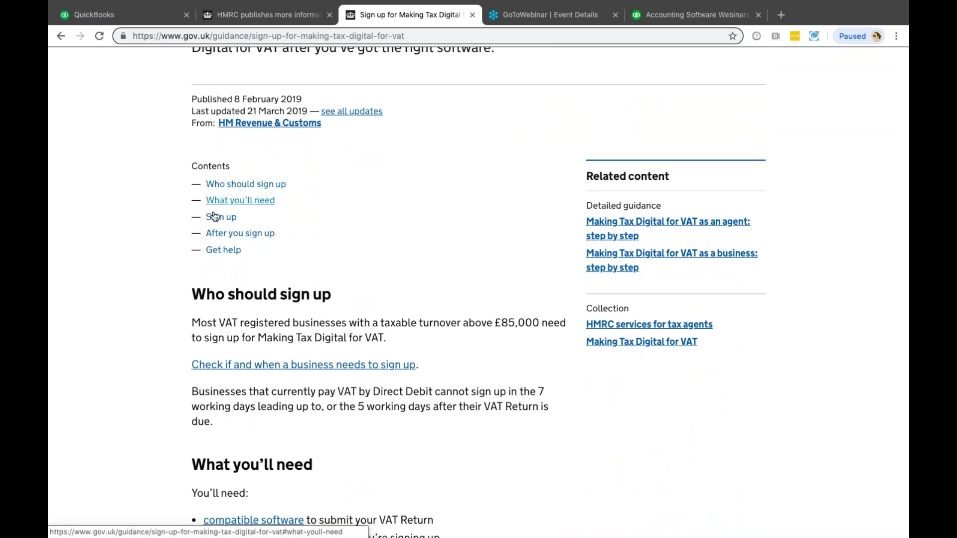
scroll(130, 257, "down", 1)
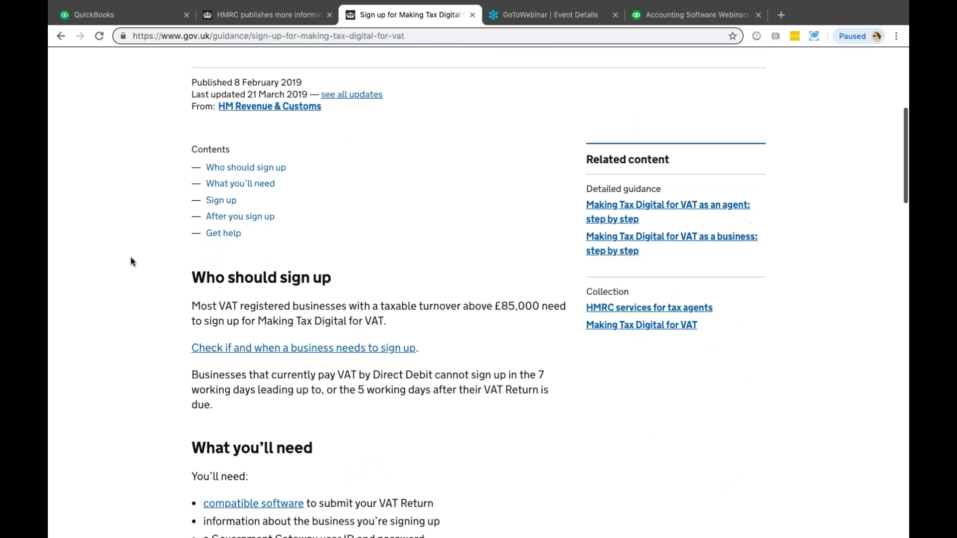
left_click(223, 200)
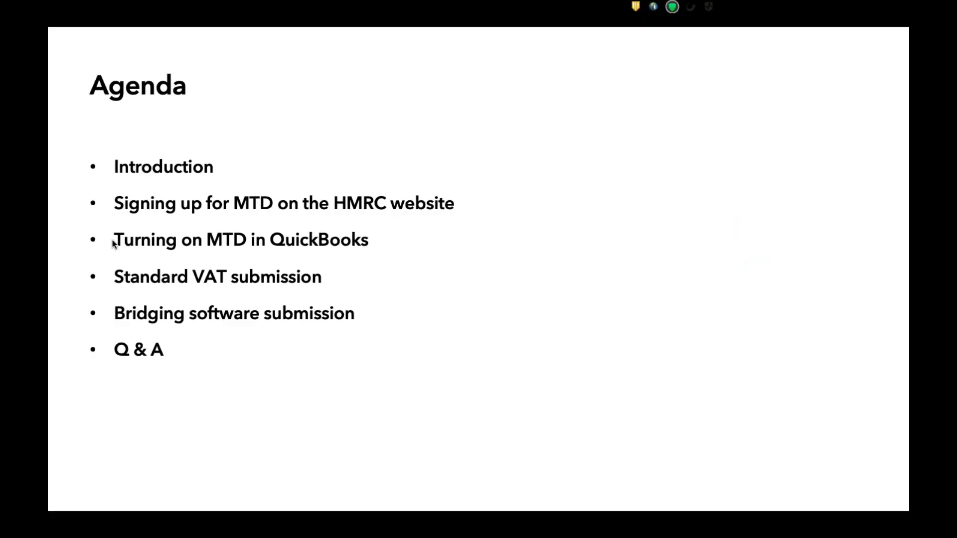
Switch from the slides to QuickBooks in the browser and open the sample company's VAT page under Taxes
key("super+Tab")
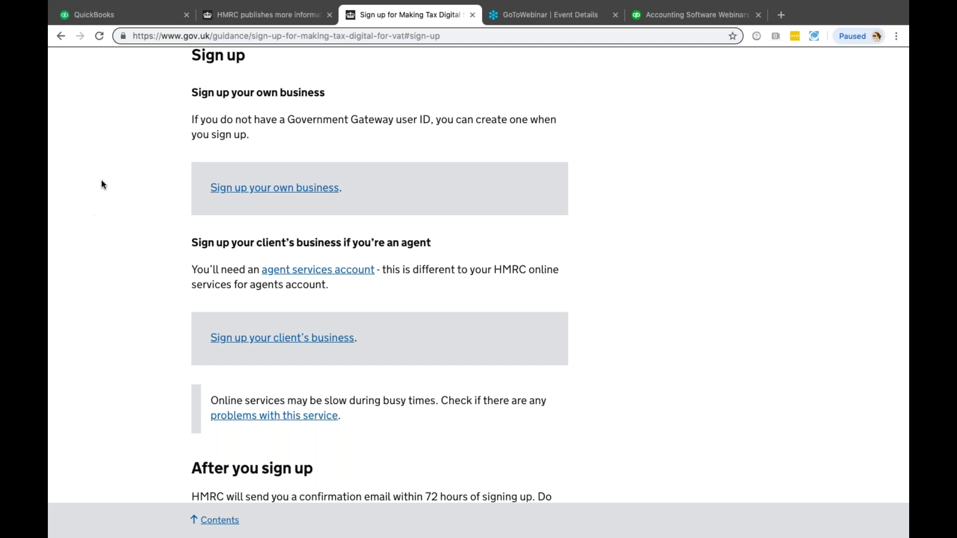
left_click(131, 15)
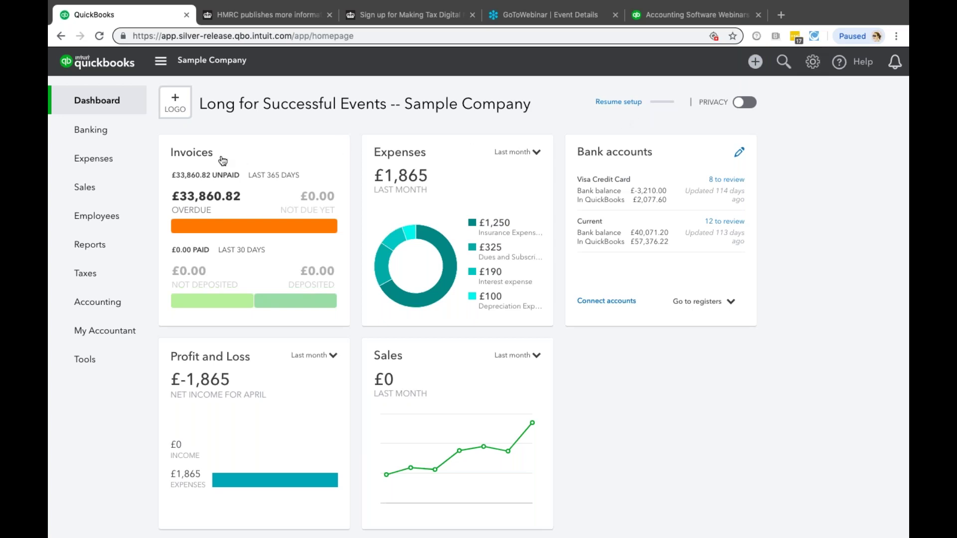
mouse_move(81, 132)
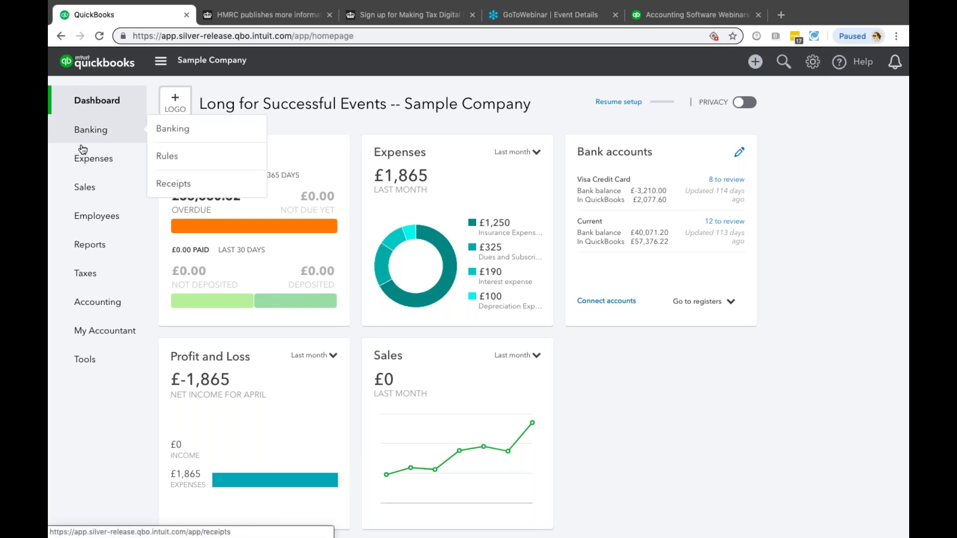
mouse_move(86, 187)
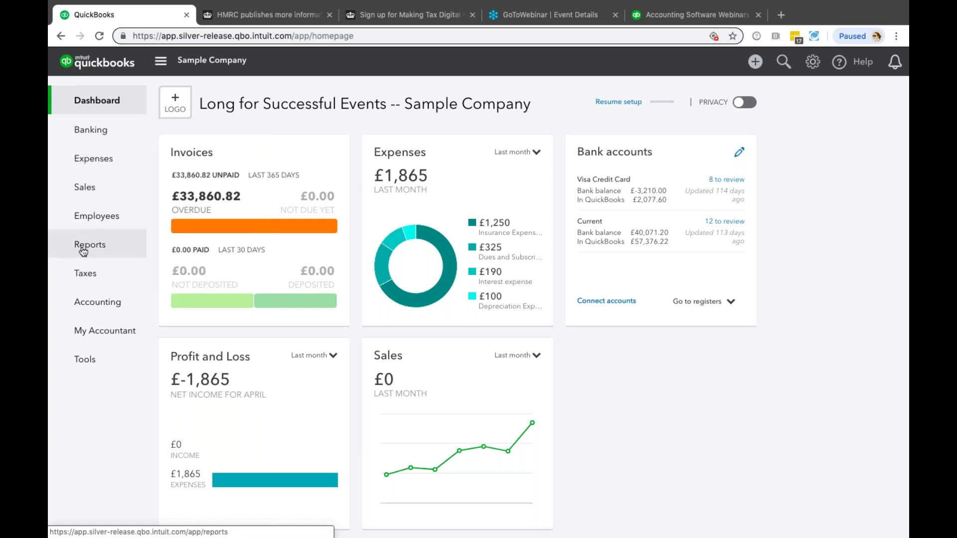
left_click(116, 278)
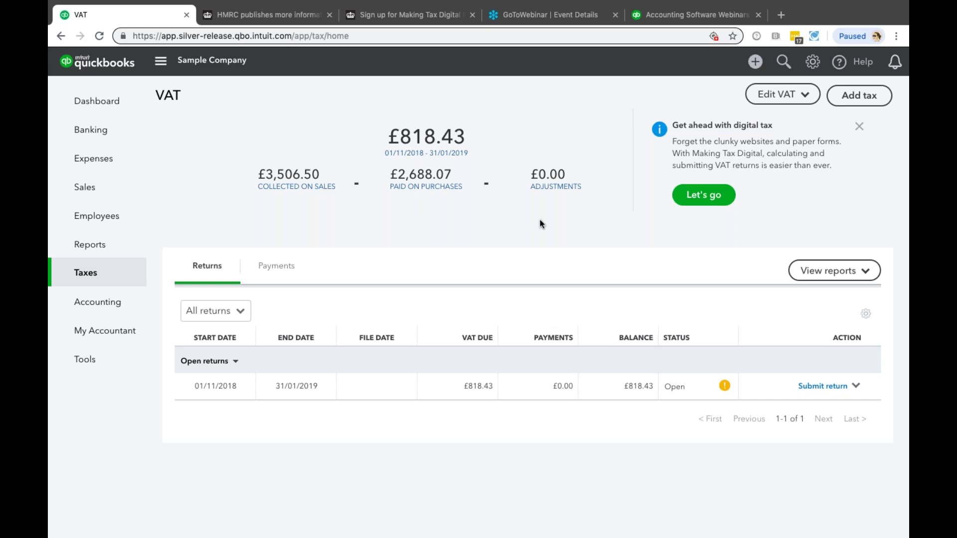
Look through the available VAT reports and the actions offered for the open VAT return
left_click(869, 277)
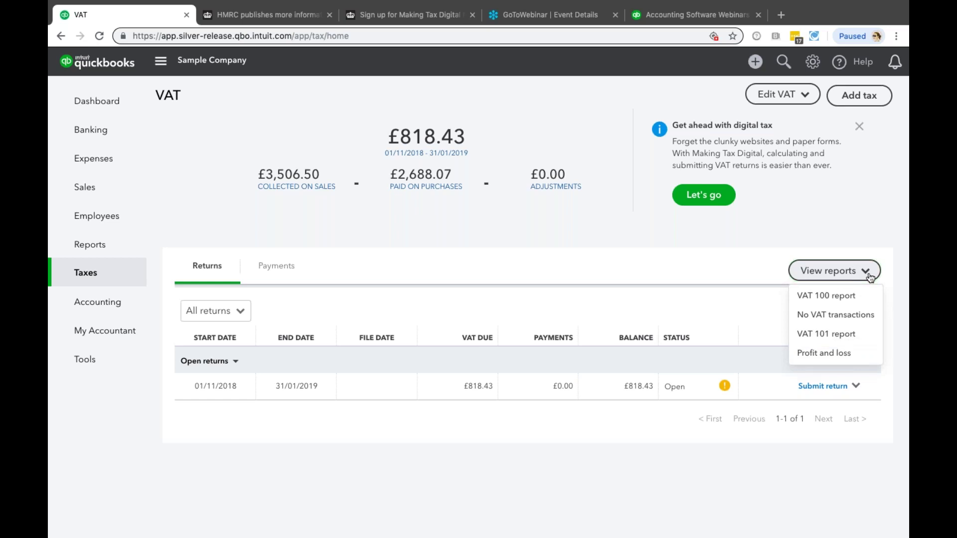
left_click(869, 278)
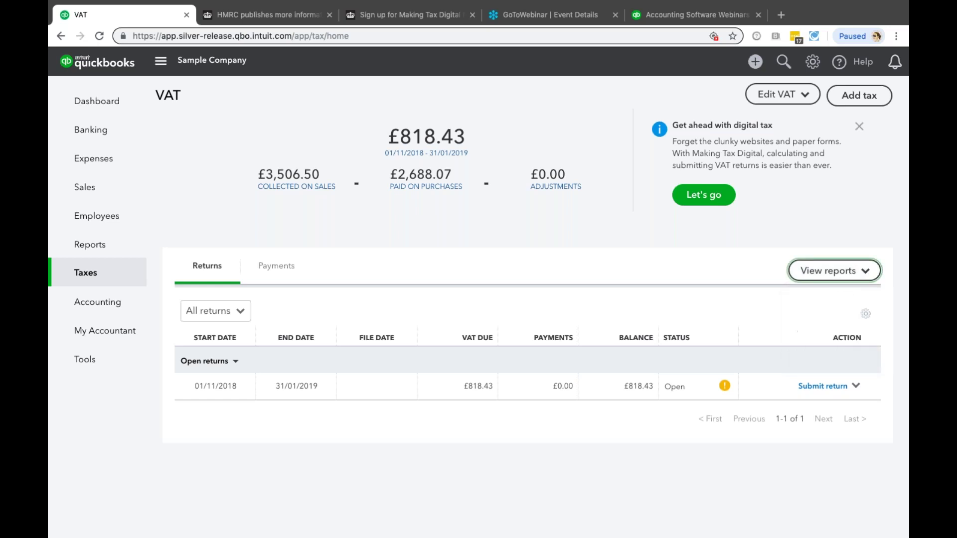
left_click(857, 386)
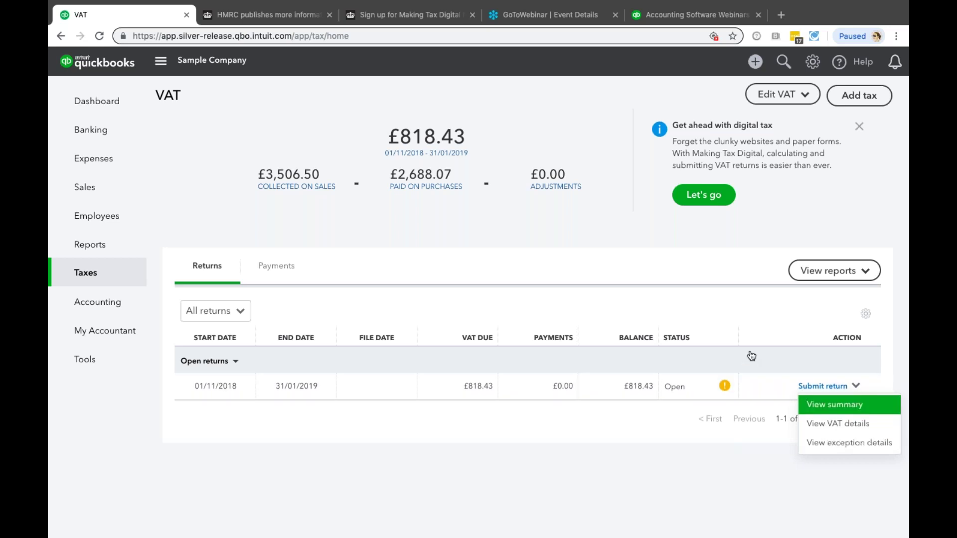
left_click(603, 272)
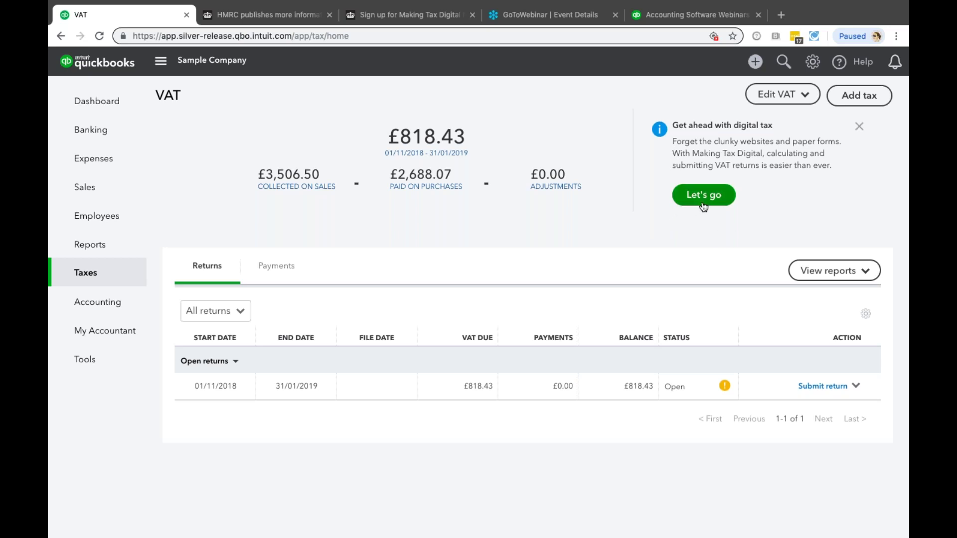
Review the company's VAT settings, including the Turn on MTD option, and close them without changes
left_click(809, 100)
left_click(801, 123)
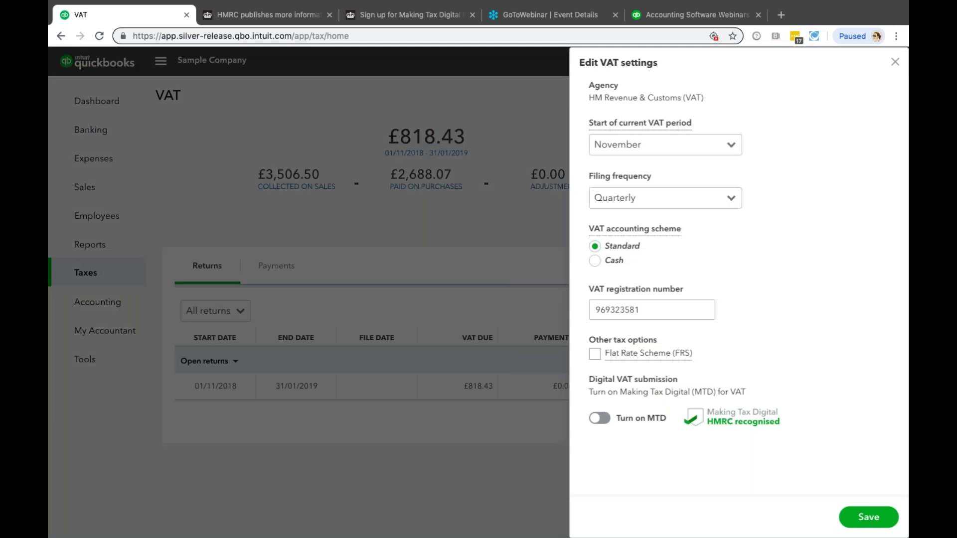
left_click(895, 65)
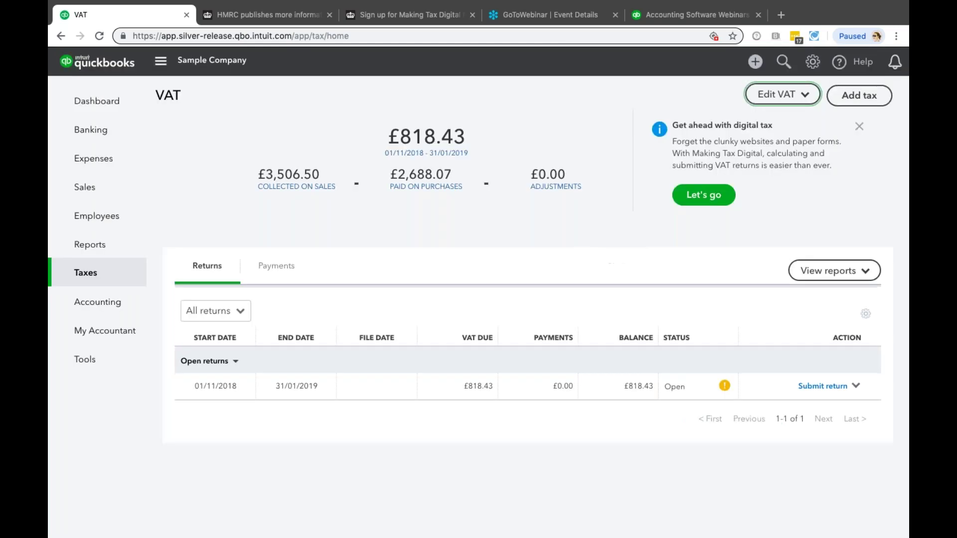
Start turning on MTD, confirming that the company is signed up with HMRC, and proceed to the HMRC authorisation page
left_click(700, 196)
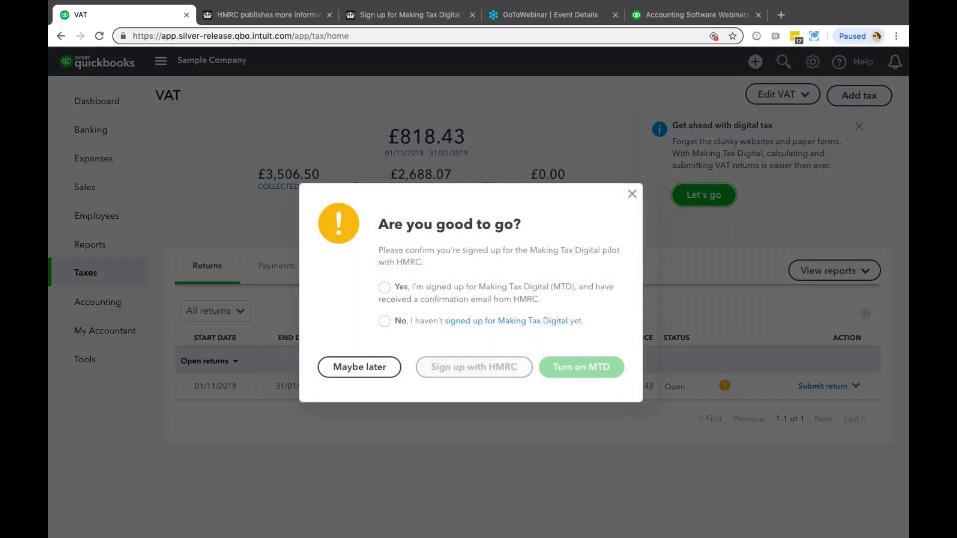
left_click(385, 288)
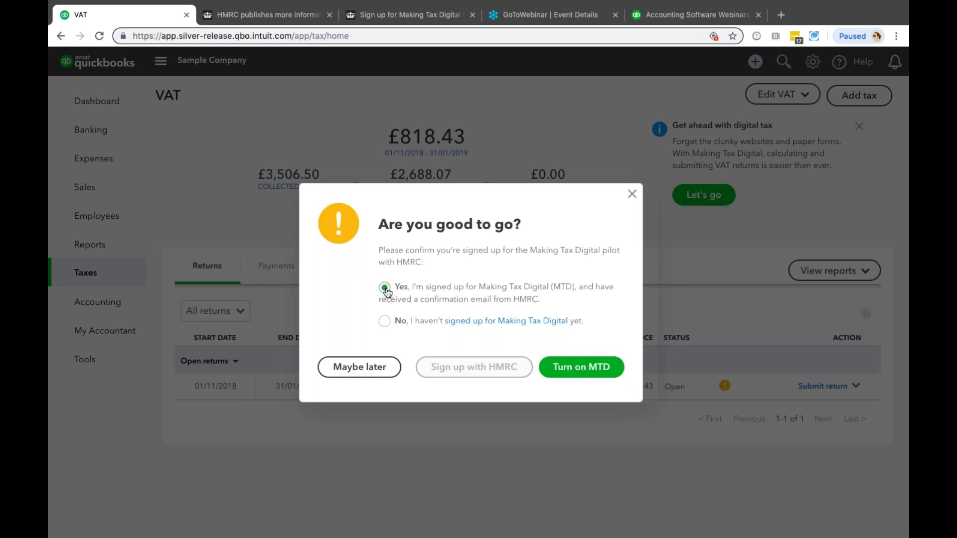
left_click(581, 369)
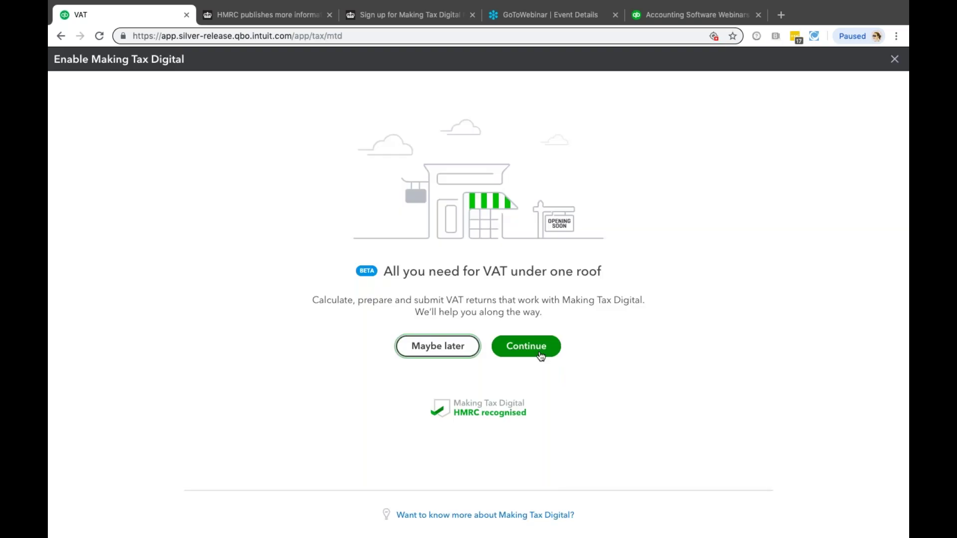
left_click(530, 348)
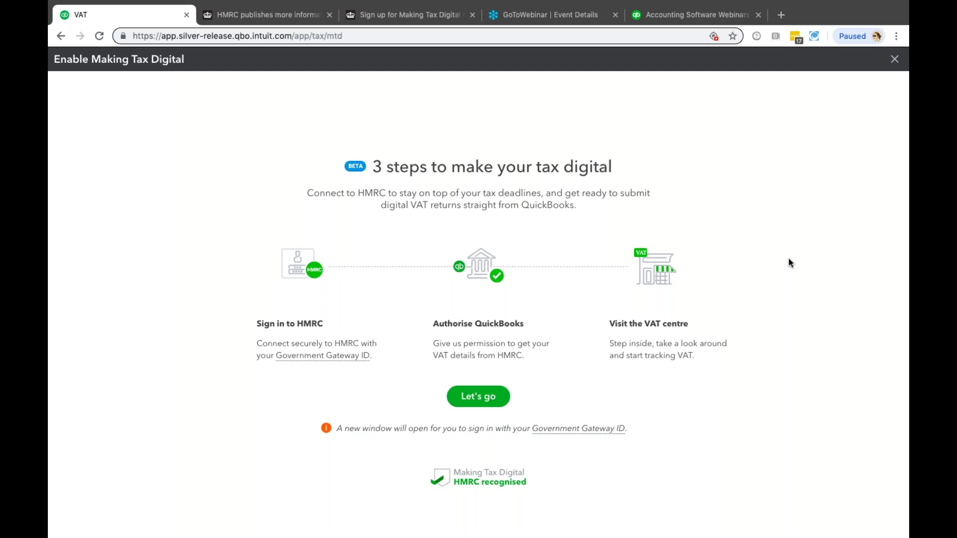
left_click(479, 400)
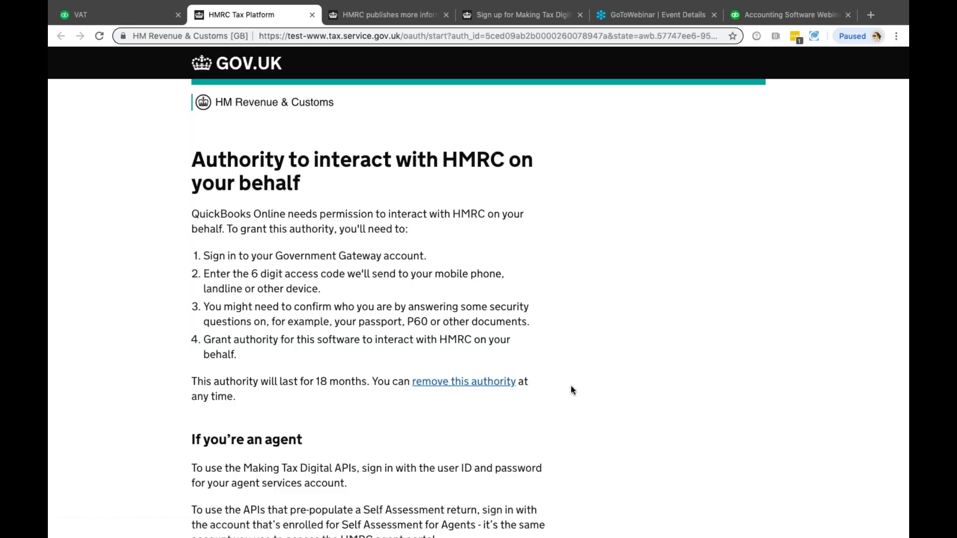
Sign in to HMRC with the prefilled test credentials, grant QuickBooks Online authority, and enter the VAT centre
scroll(572, 391, "down", 2)
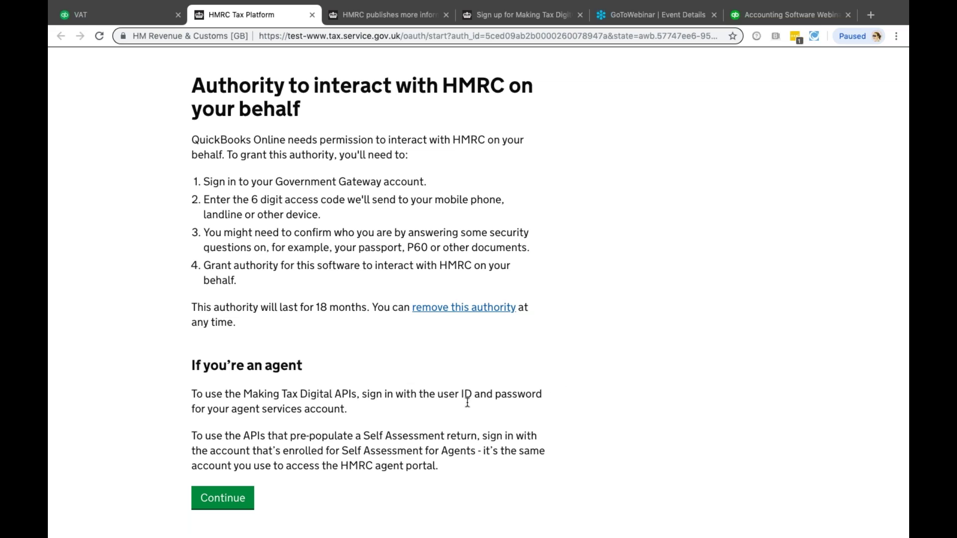
left_click(229, 502)
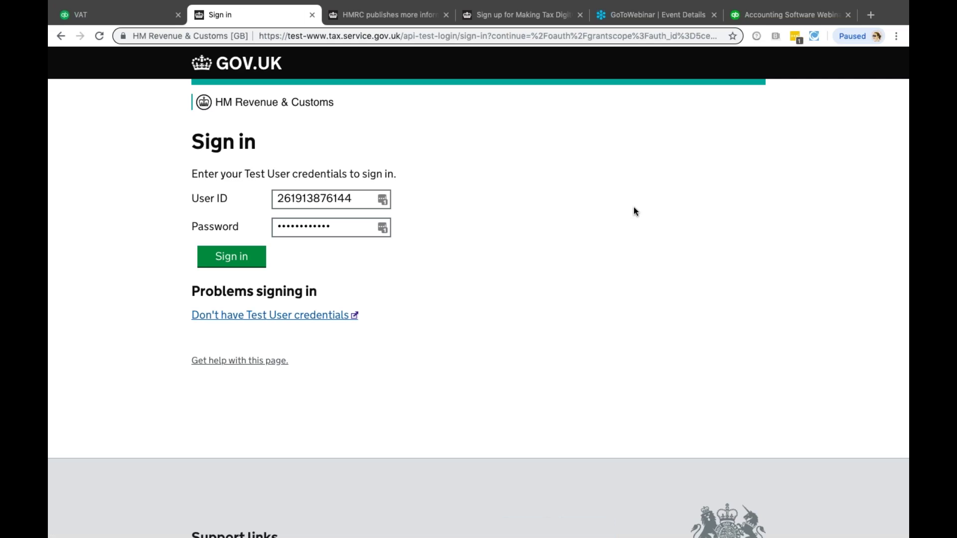
left_click(231, 260)
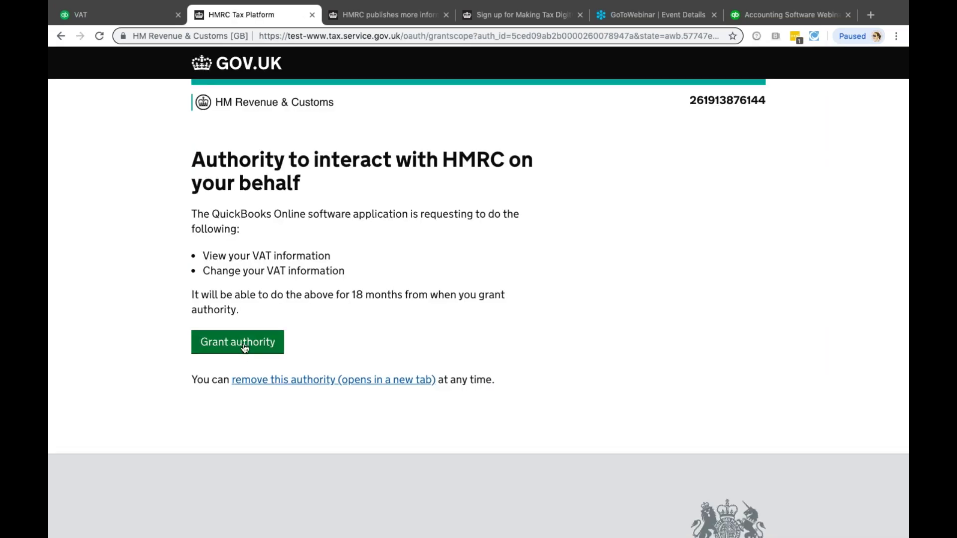
left_click(245, 349)
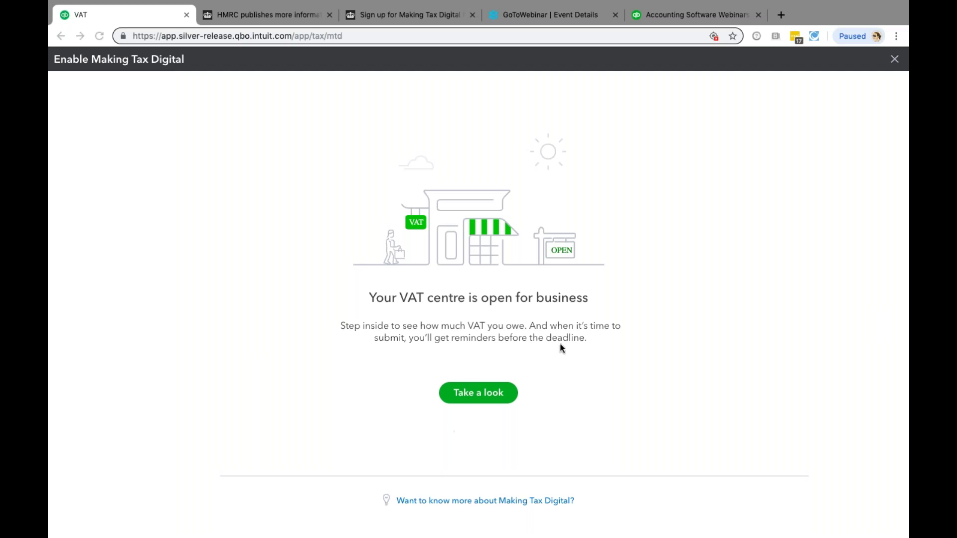
left_click(468, 393)
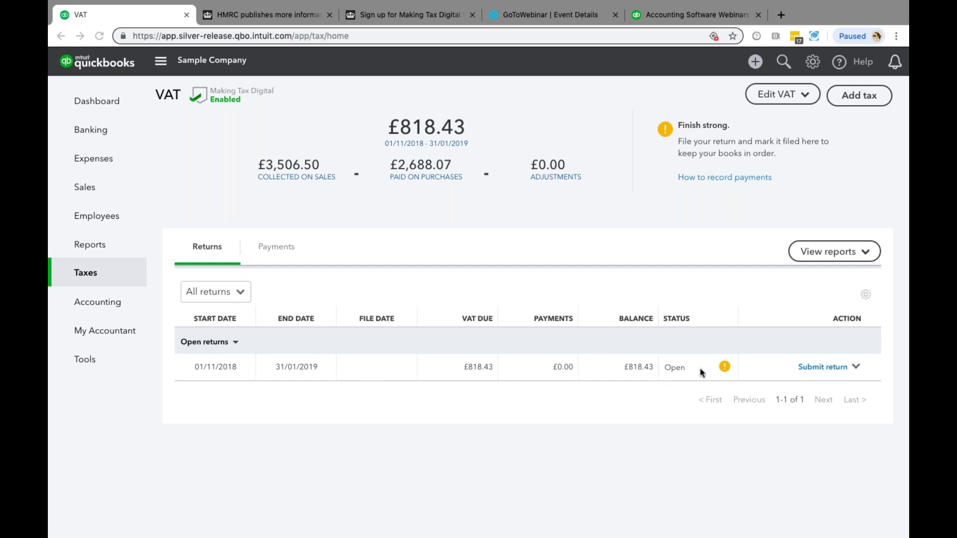
Submit the open VAT return for 01/11/2018 - 31/01/2019 to HMRC, declaring the information true and complete
left_click(821, 367)
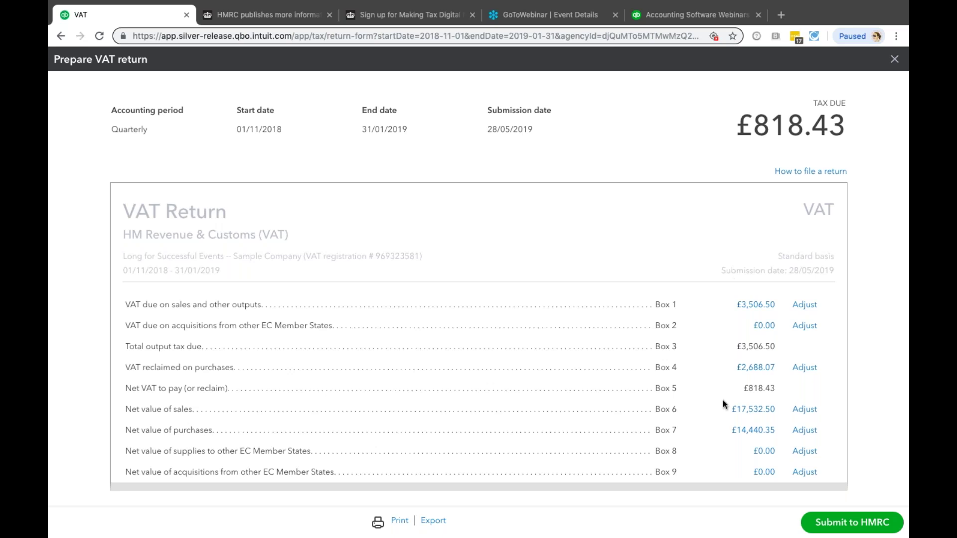
left_click(834, 524)
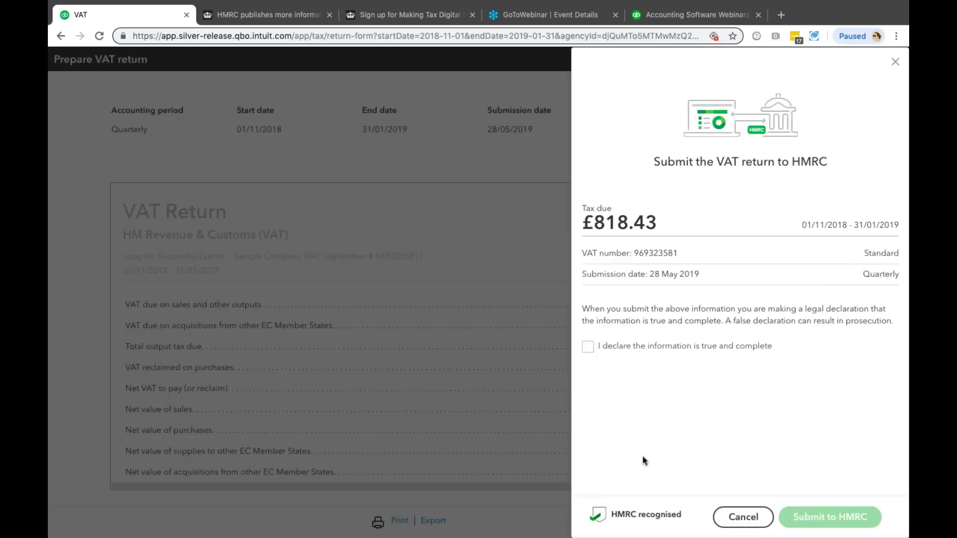
left_click(589, 349)
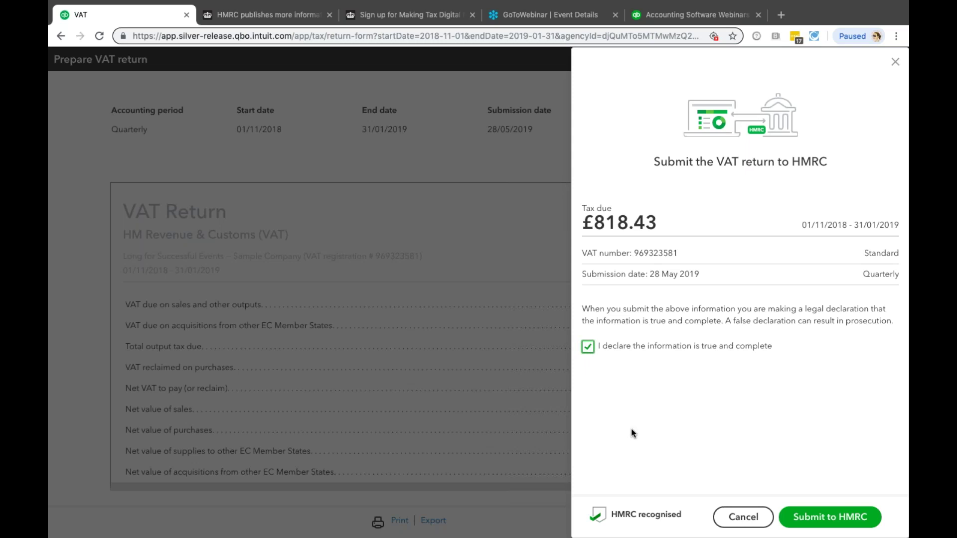
left_click(827, 518)
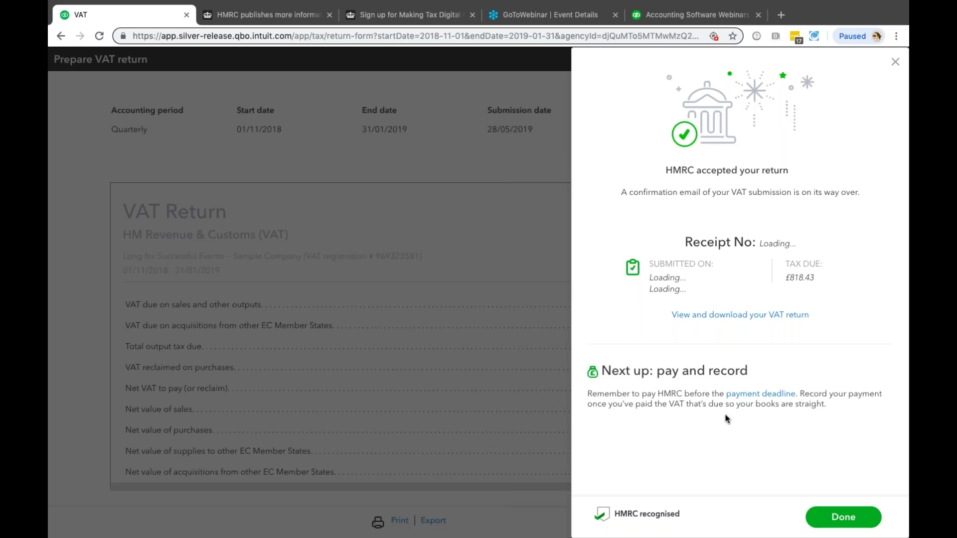
View the submitted return's VAT 100 Report, then go back to the submission confirmation and finish it
left_click(726, 316)
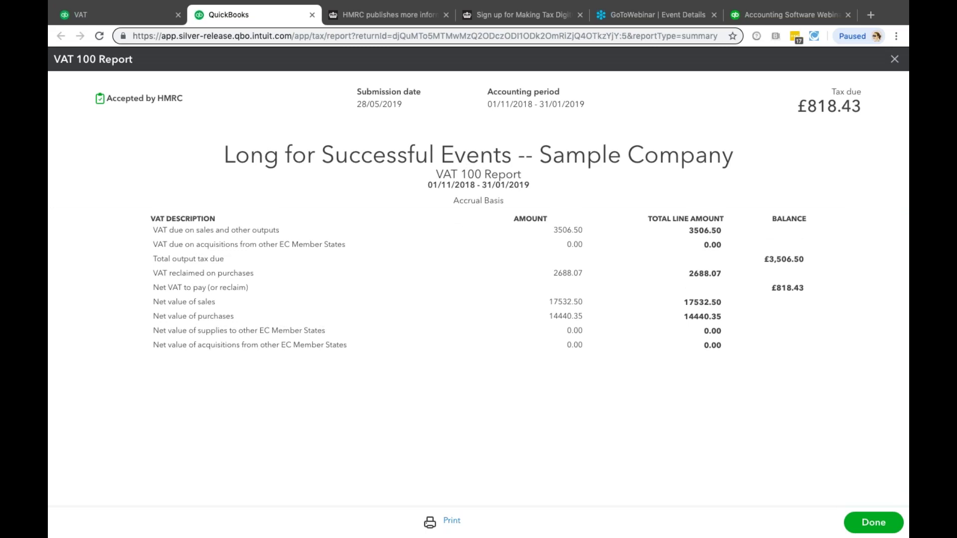
left_click(106, 19)
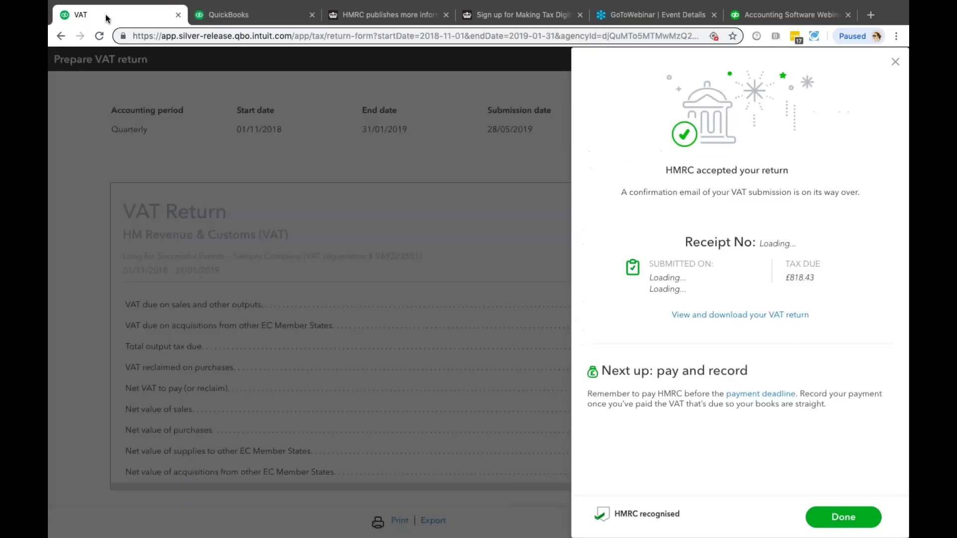
left_click(837, 517)
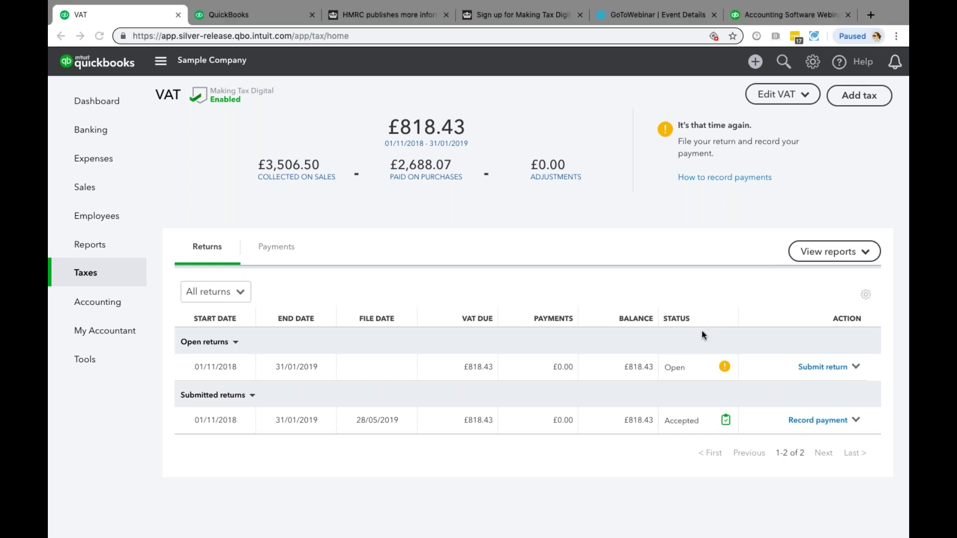
Review the remaining open VAT return's box figures and close it without submitting
left_click(825, 370)
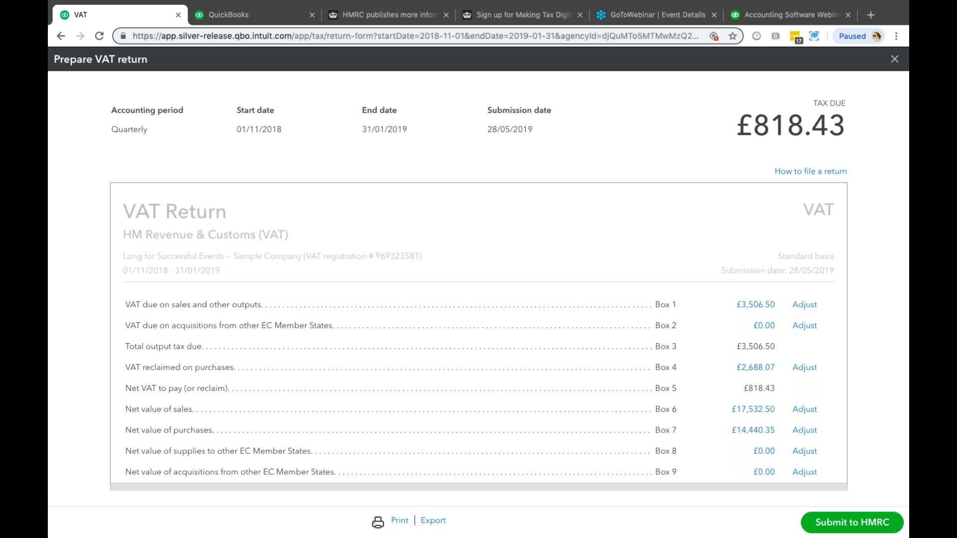
left_click(895, 60)
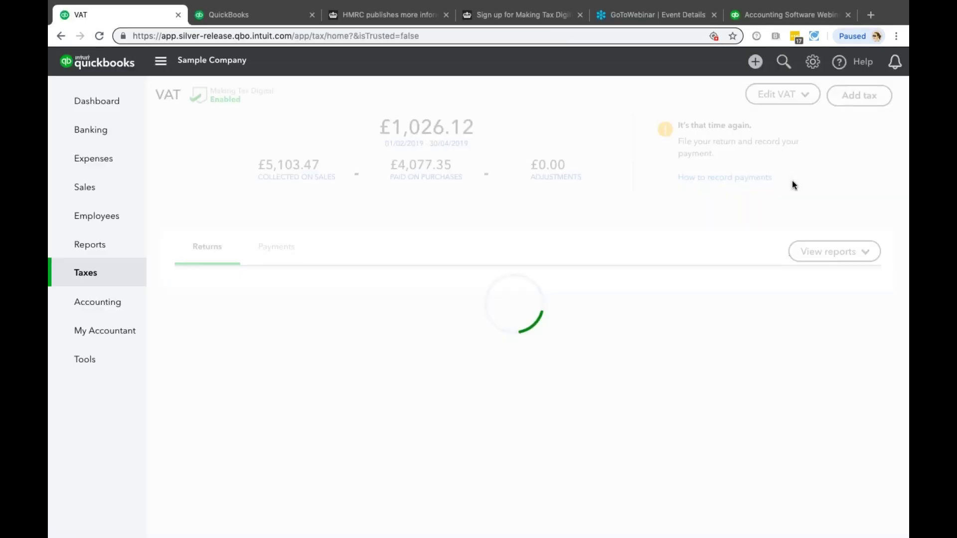
View the VAT rates list, expand the 0.0% ECS rate's sales and purchase details, and return to the VAT centre
left_click(798, 95)
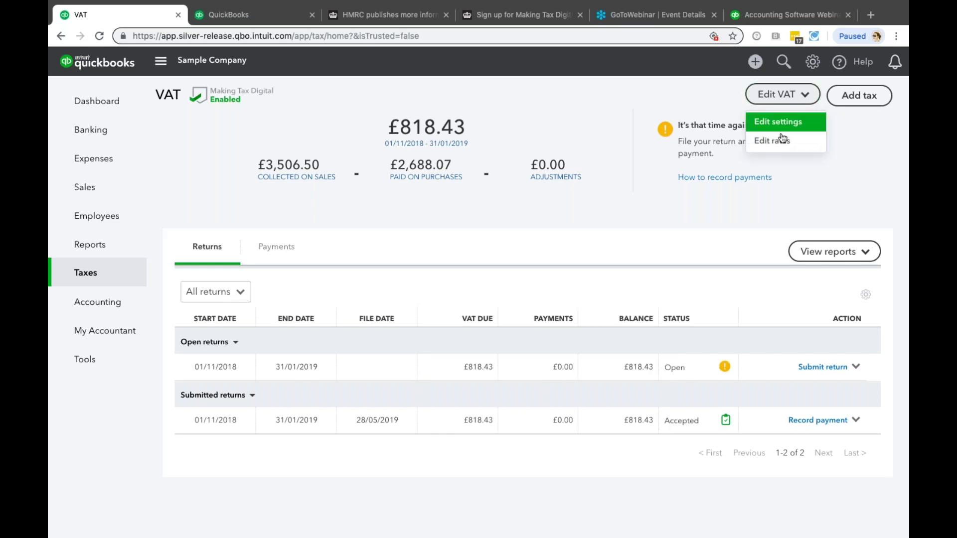
left_click(782, 144)
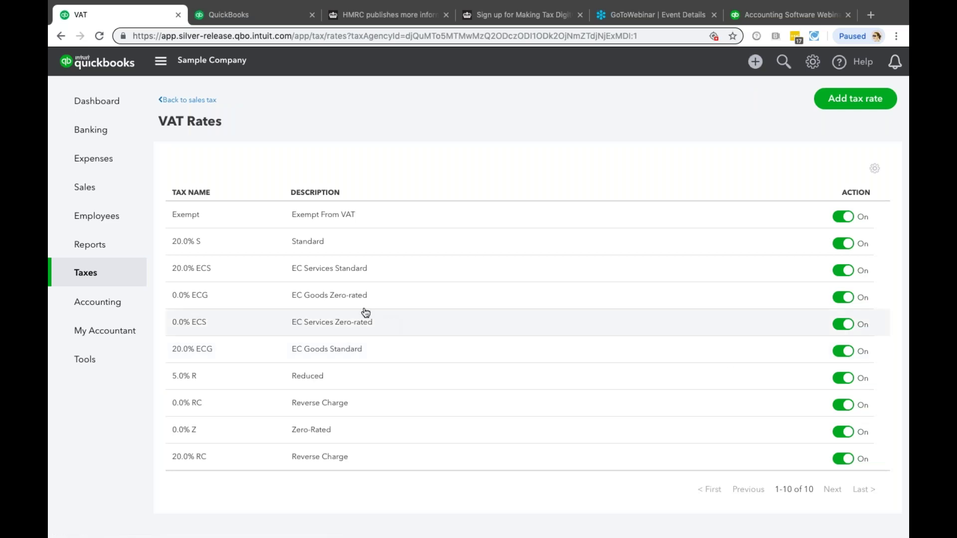
left_click(317, 332)
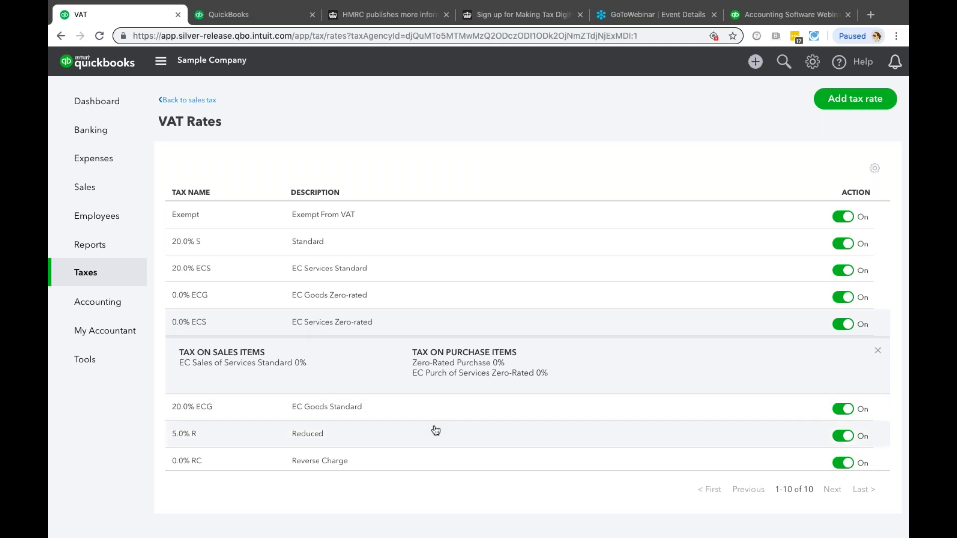
left_click(197, 100)
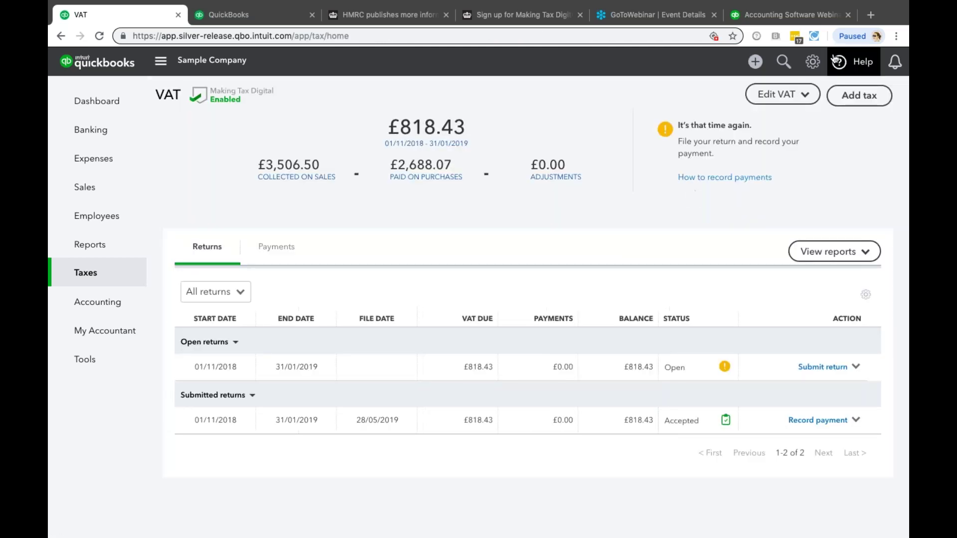
Show the Flat Rate Scheme's percentage and registration date options in the VAT settings, and close them without saving
left_click(800, 97)
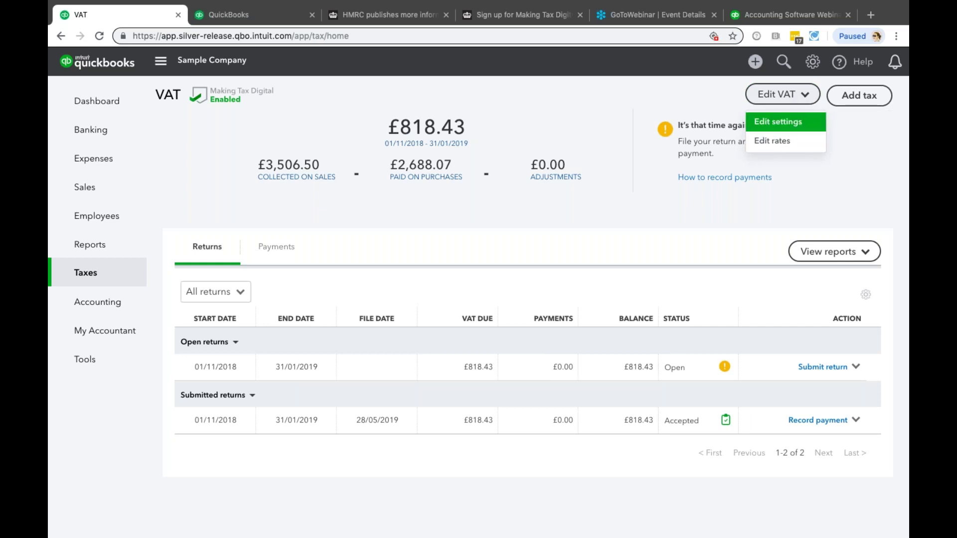
left_click(789, 123)
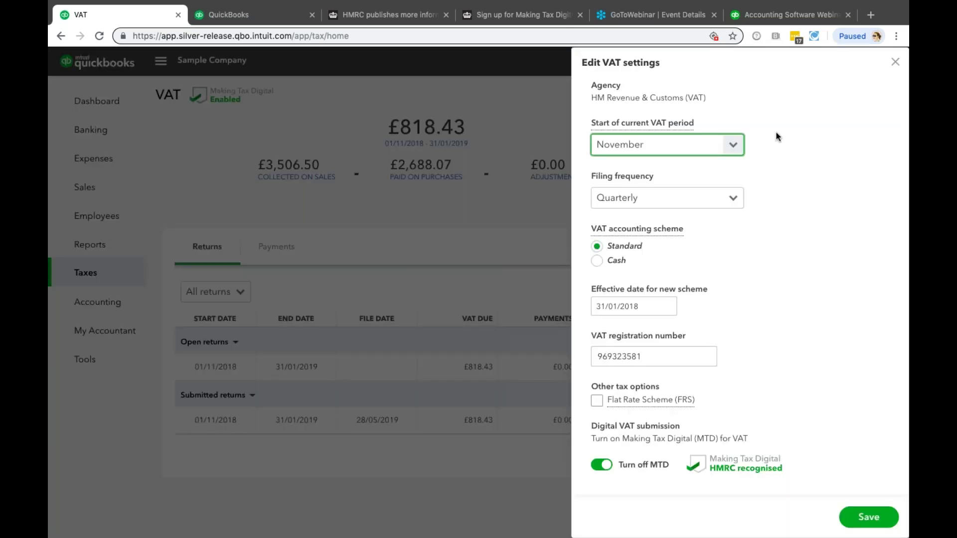
left_click(597, 401)
scroll(599, 402, "down", 2)
left_click(614, 382)
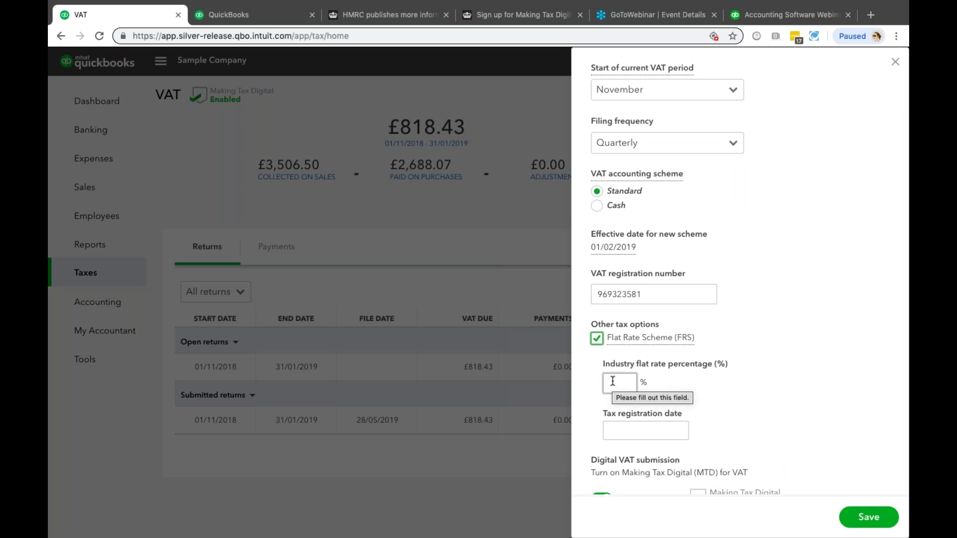
left_click(756, 250)
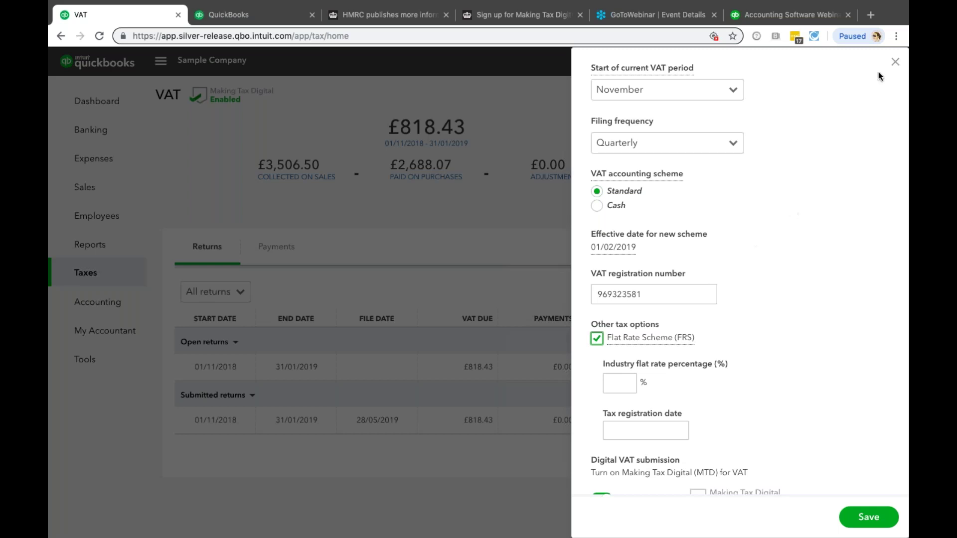
left_click(896, 63)
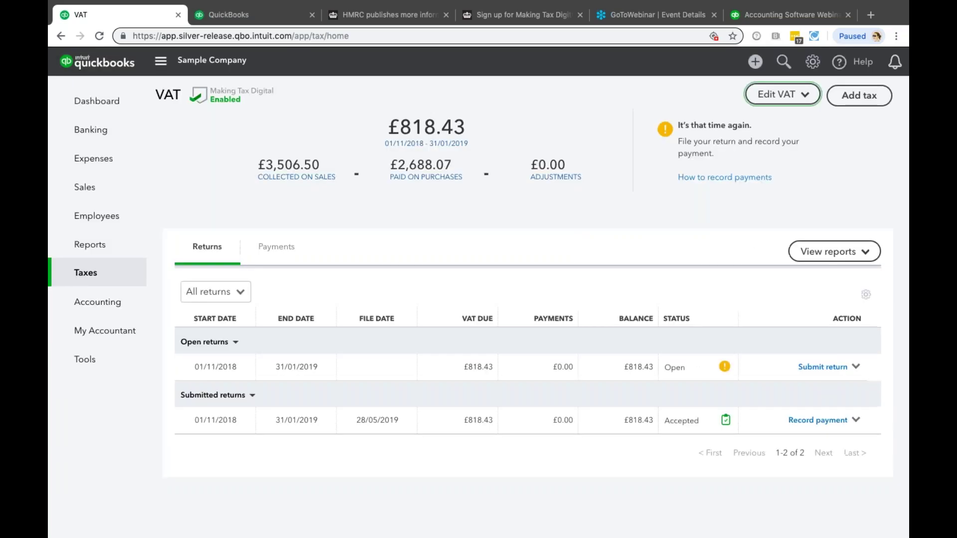
Review the open VAT return's adjustable boxes and close it without submitting, and look up the company's Import Data tool
left_click(831, 368)
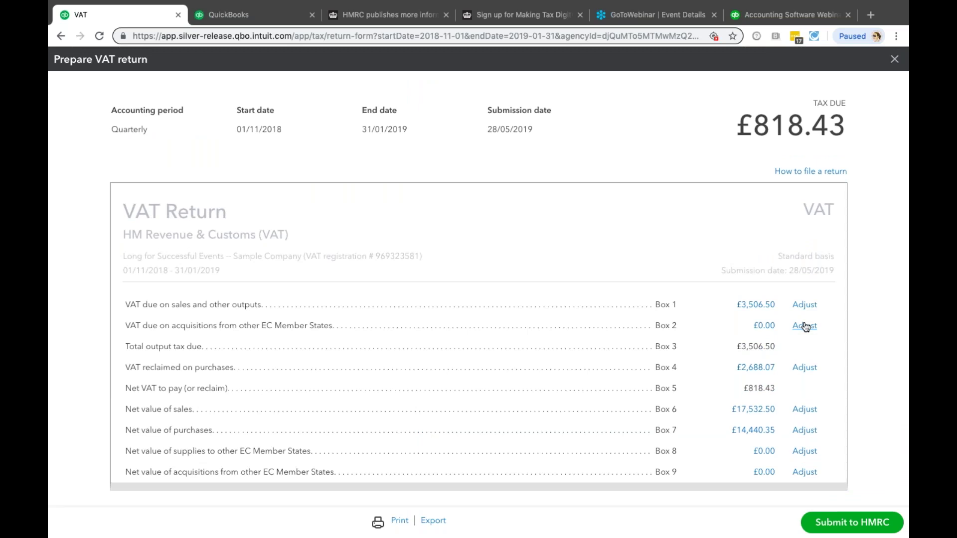
left_click(895, 60)
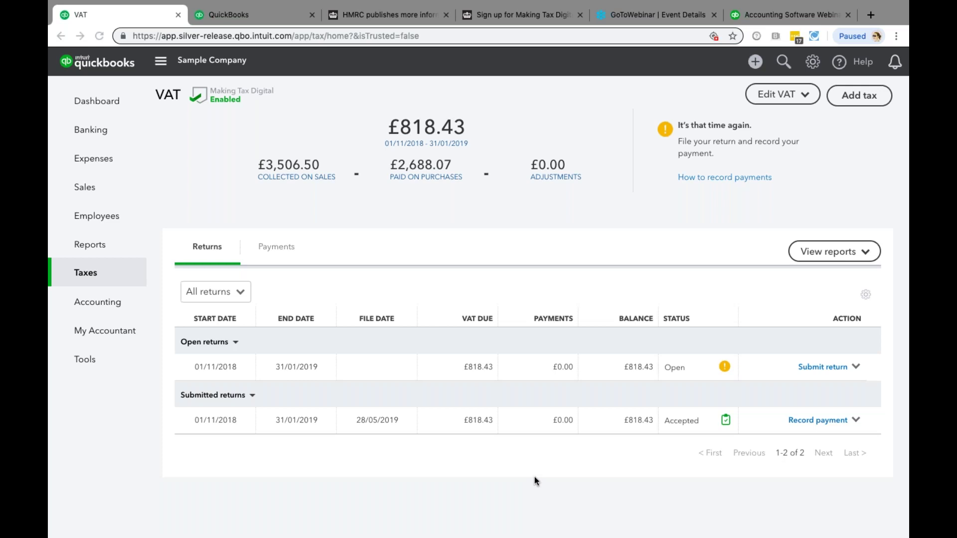
left_click(812, 62)
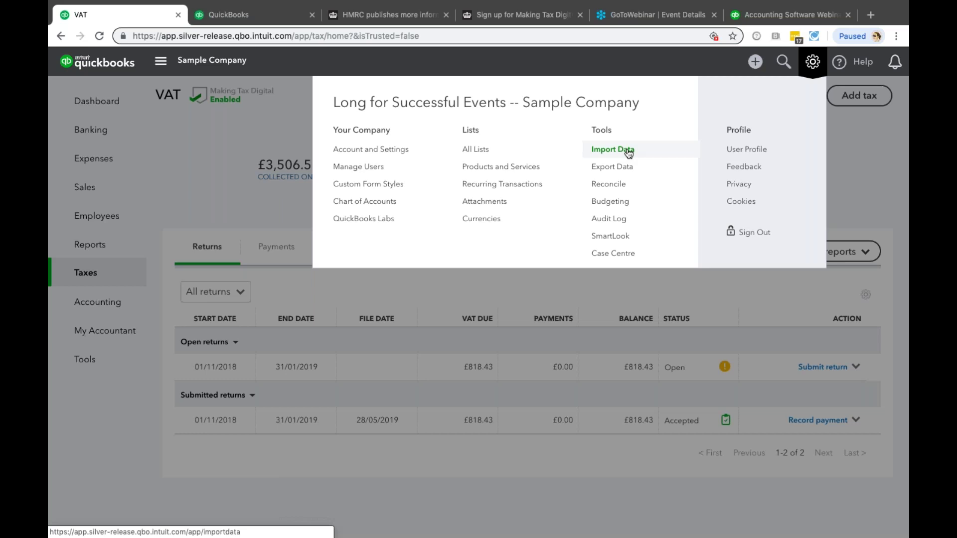
left_click(813, 63)
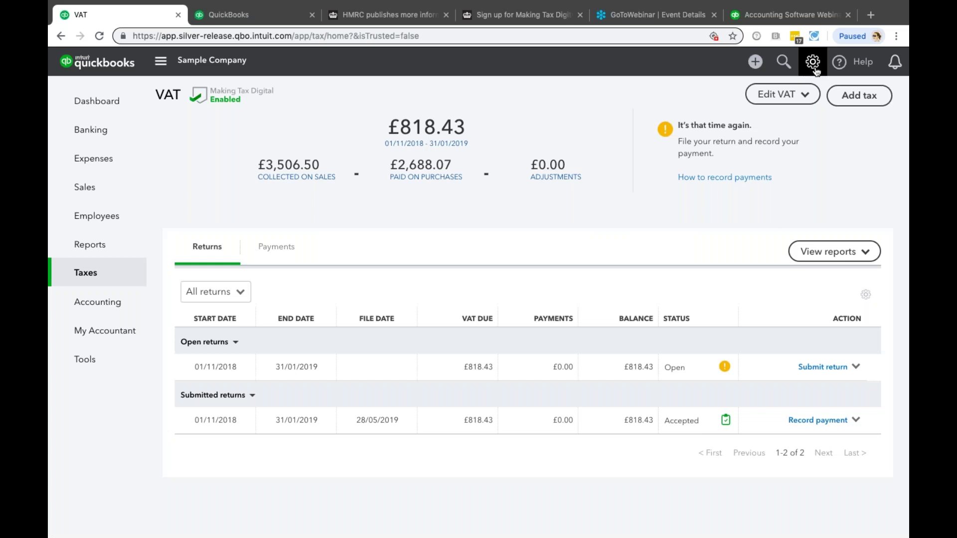
Switch to Firefox and open the VAT centre, and bring up the SMB VAT Return for MTD Bridging workbook in Excel
key("super+Tab")
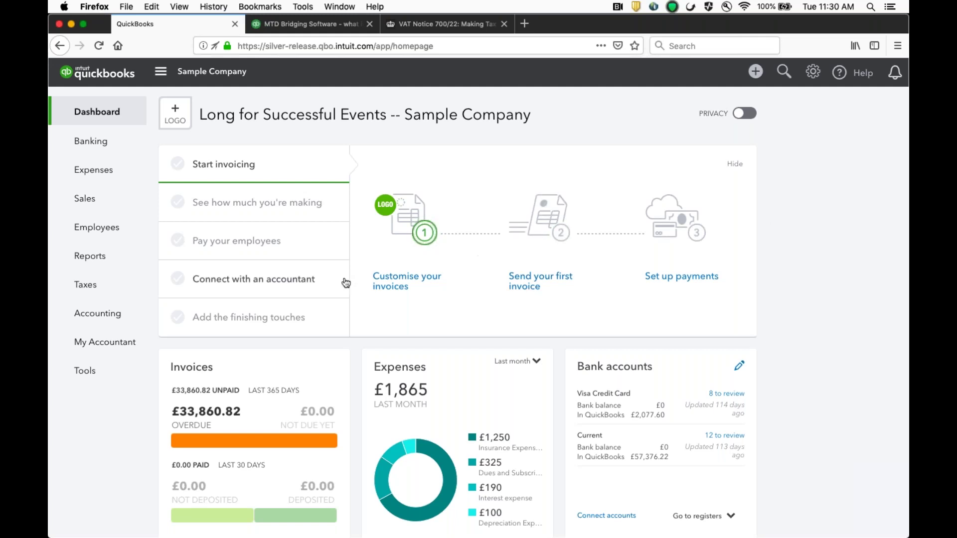
left_click(92, 290)
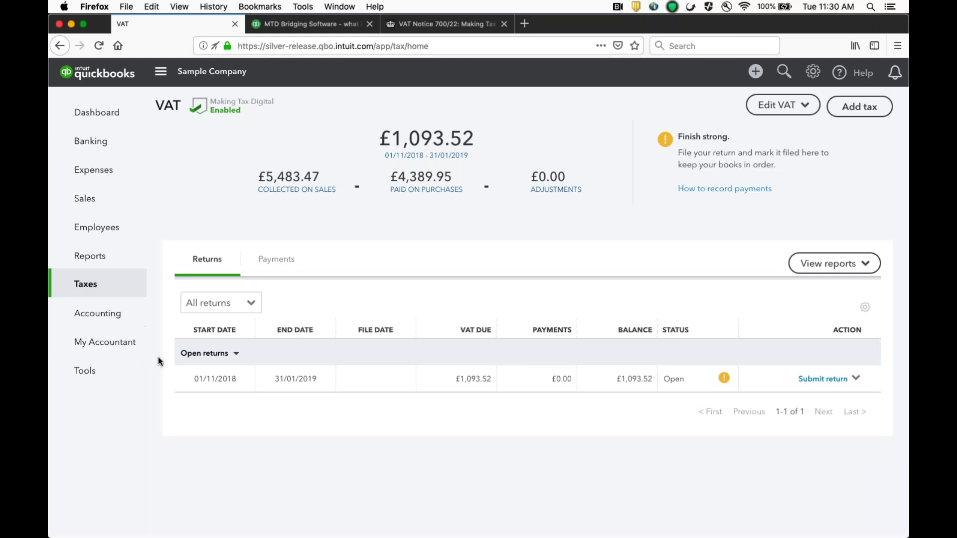
key("super+Tab")
key("super+Tab")
key("super+Tab")
key("super+Tab")
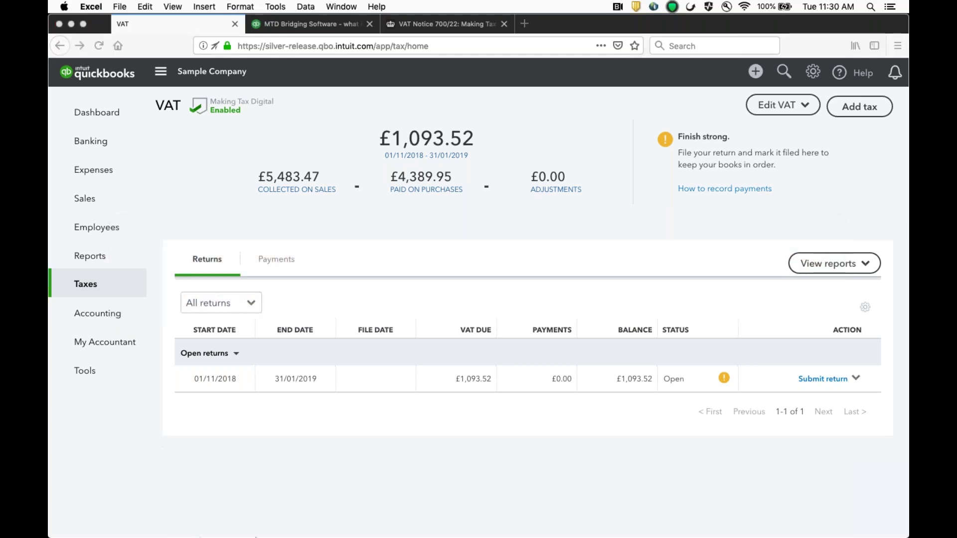
left_click(295, 534)
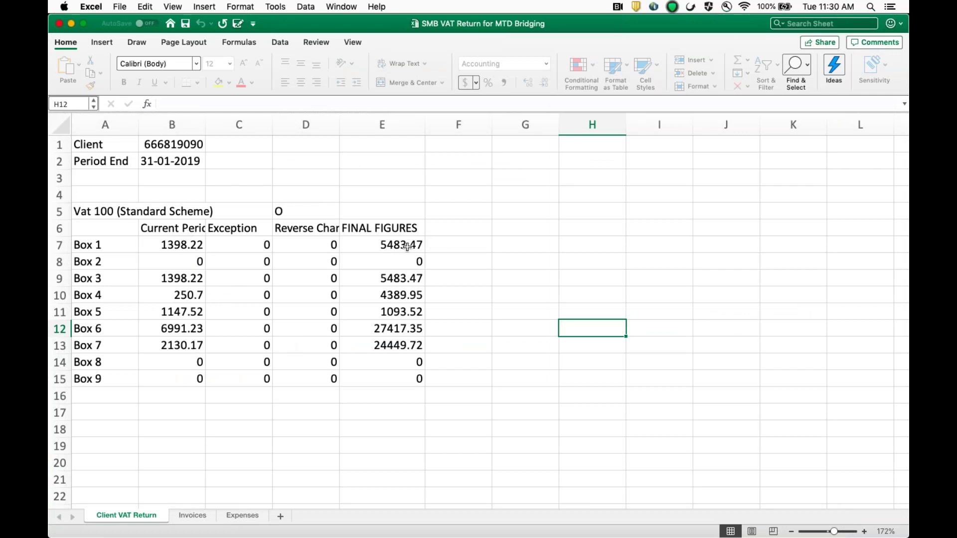
Examine the Final Figures column of the Client VAT Return sheet from Box 9 up to Box 1, ending on cell E7
left_click(412, 378)
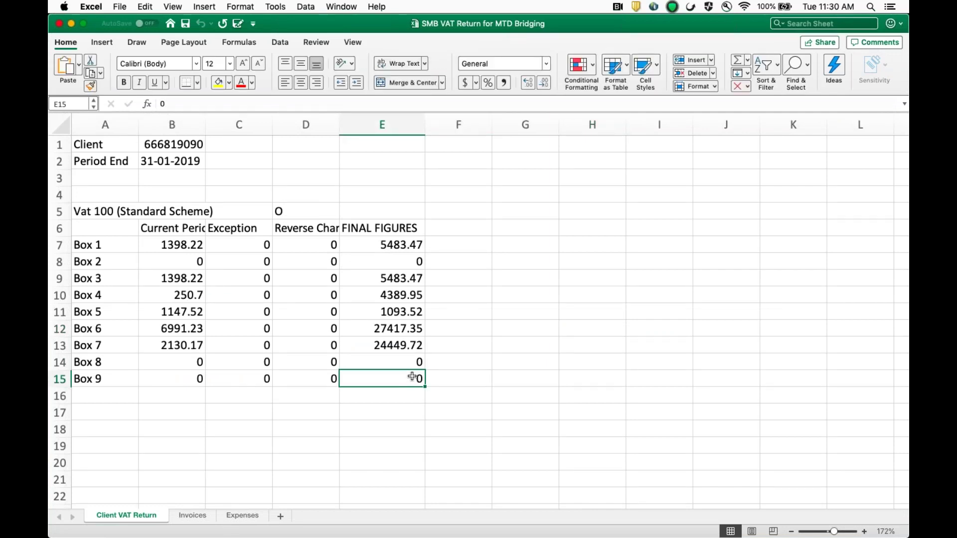
key("Up")
key("Up")
key("Up")
key("Up")
key("Up")
key("Up")
key("Up")
key("Up")
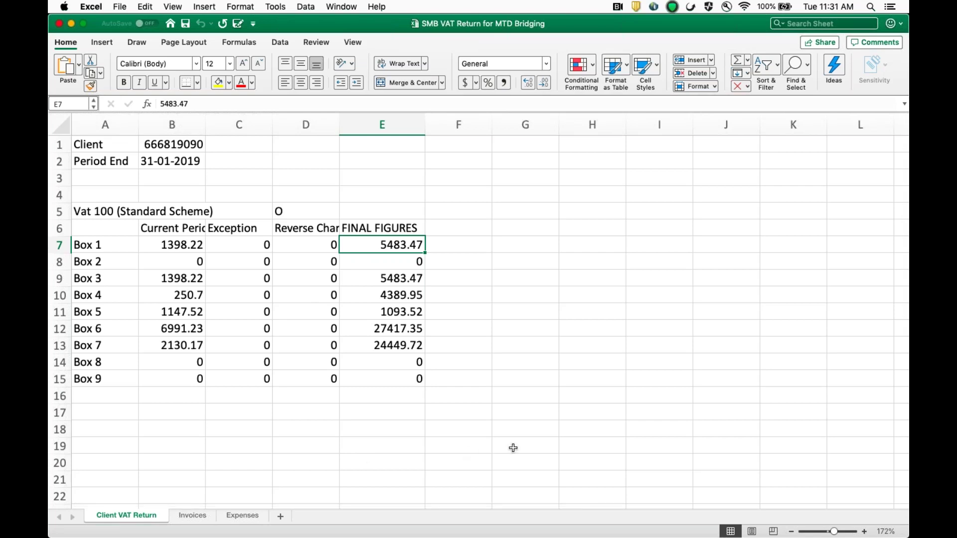
Switch back to Firefox and start submitting the open 01/11/2018 - 31/01/2019 VAT return with a spreadsheet
key("super+Tab")
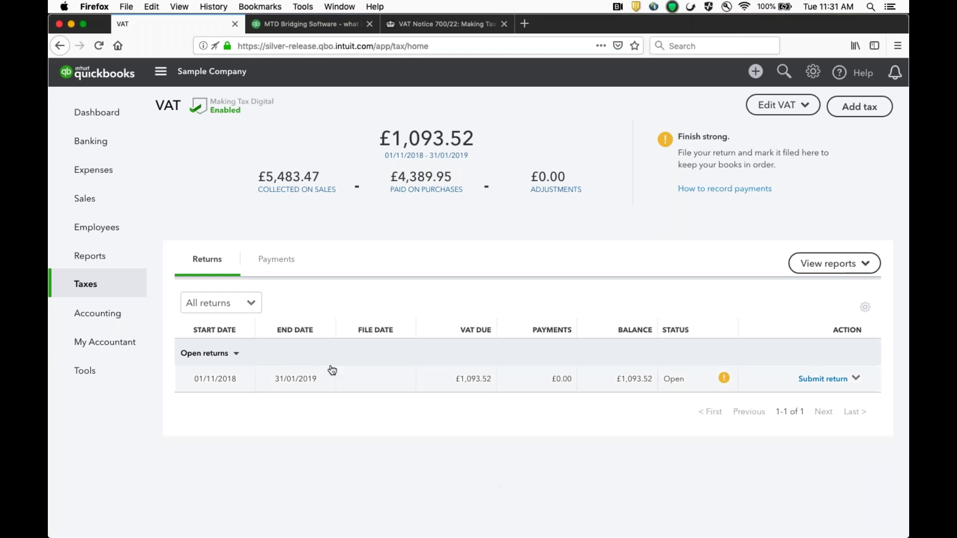
left_click(858, 380)
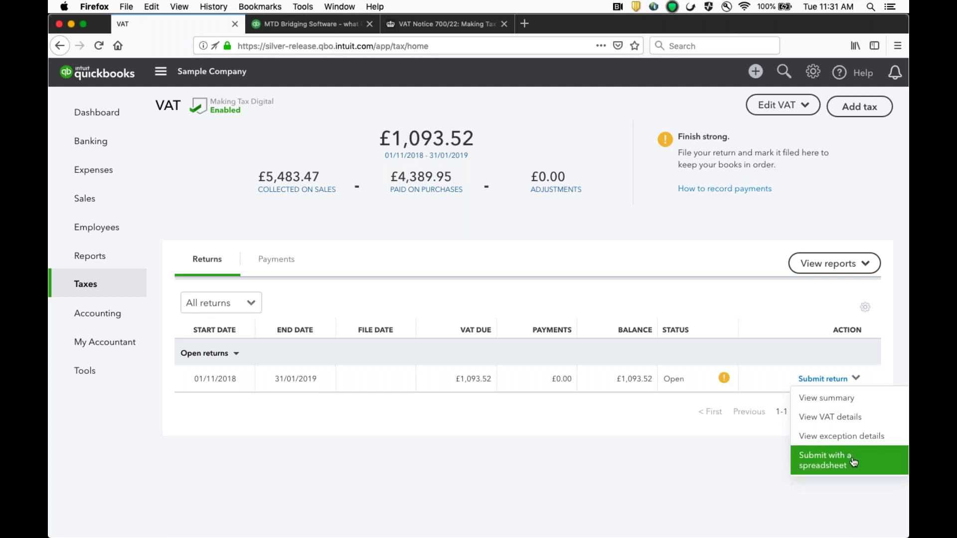
left_click(854, 463)
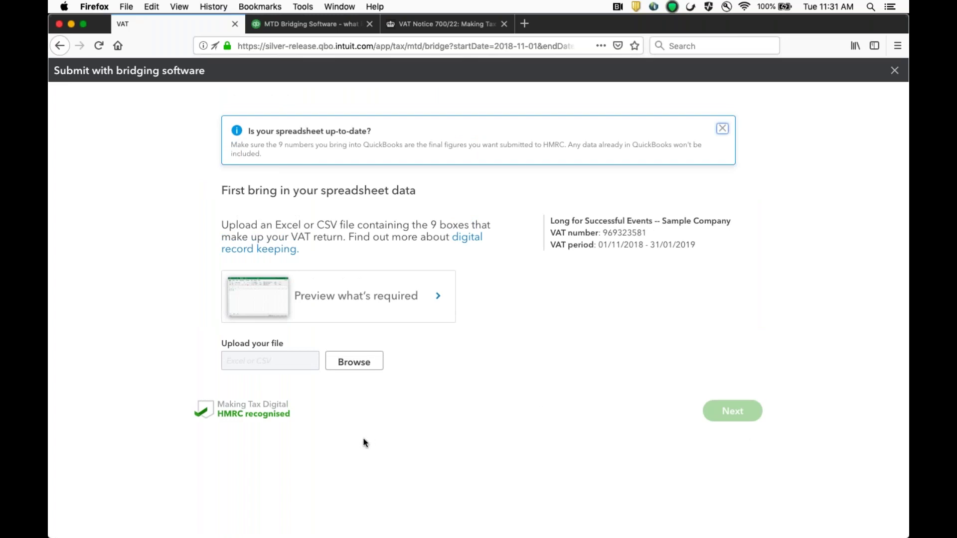
Search this Mac for "smb", upload the most recent SMB VAT Return for MTD Bridging .xlsx, and continue to the box mapping
left_click(358, 367)
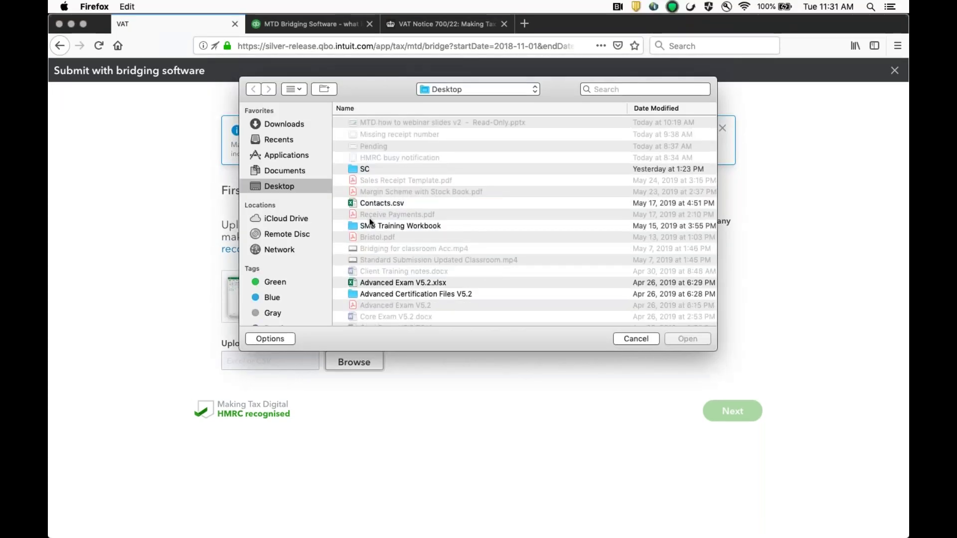
left_click(643, 92)
type("smb")
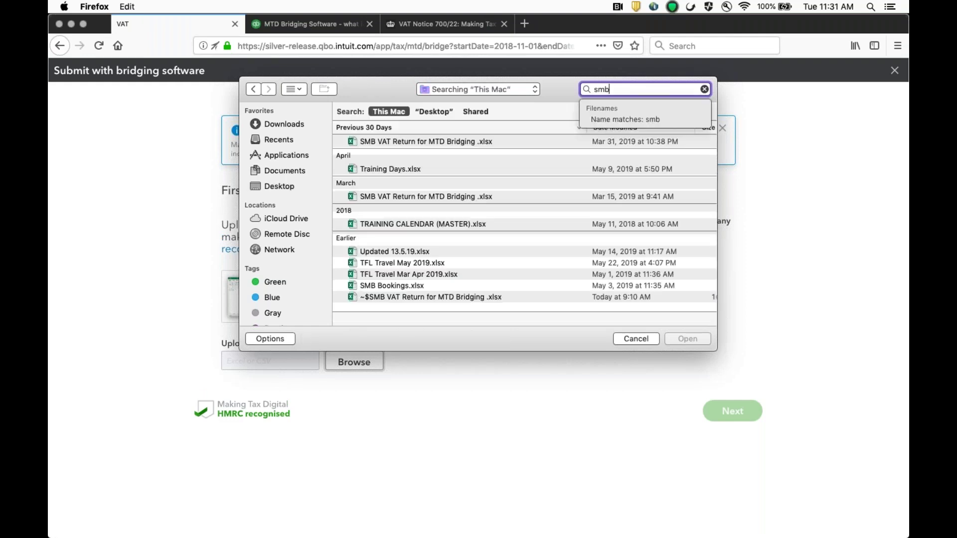
left_click(390, 141)
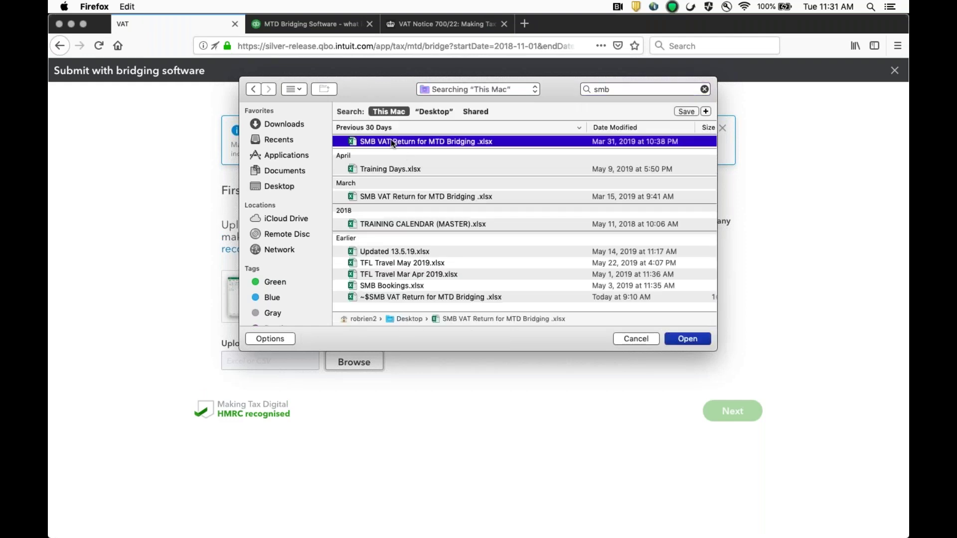
key("Return")
left_click(730, 413)
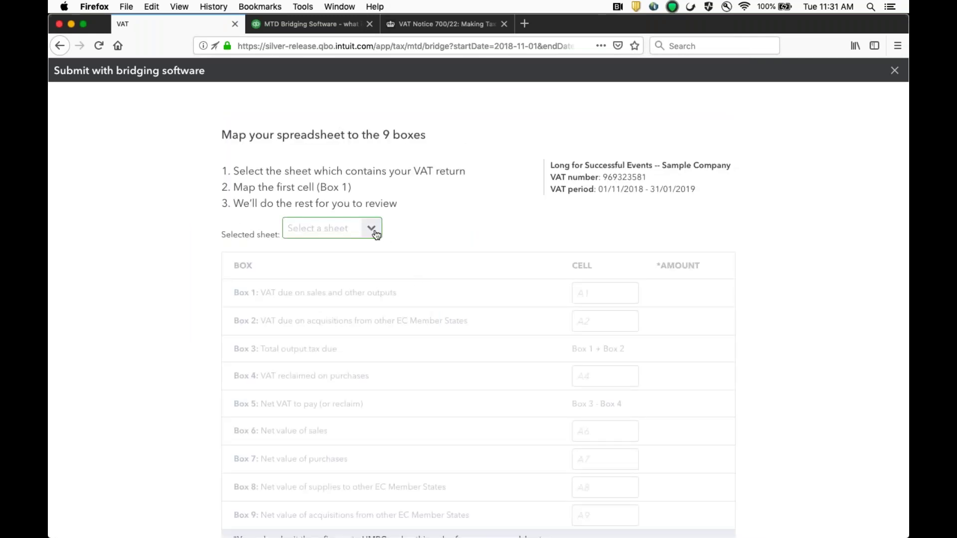
Choose the Client VAT Return sheet and map Box 1 to cell E7
left_click(373, 233)
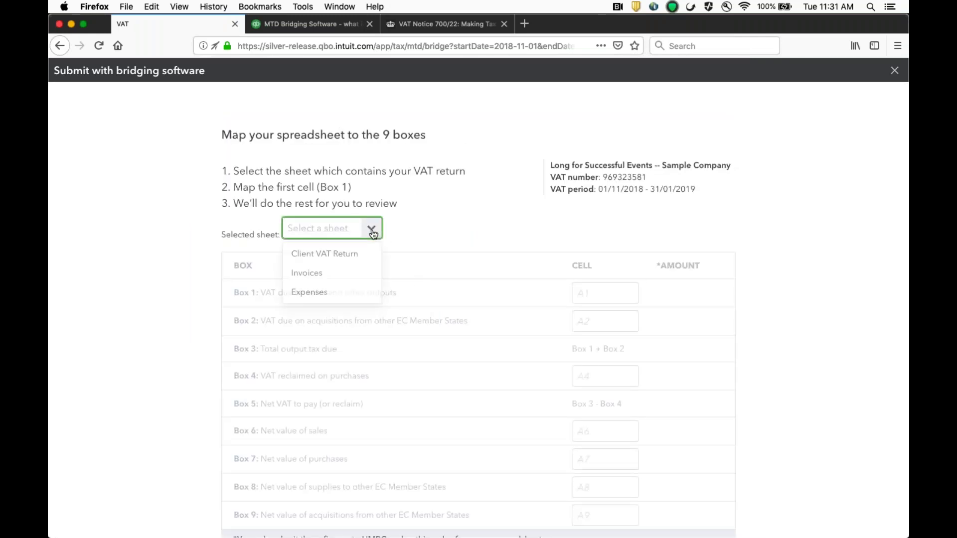
left_click(328, 255)
left_click(592, 299)
left_click(591, 295)
type("E7")
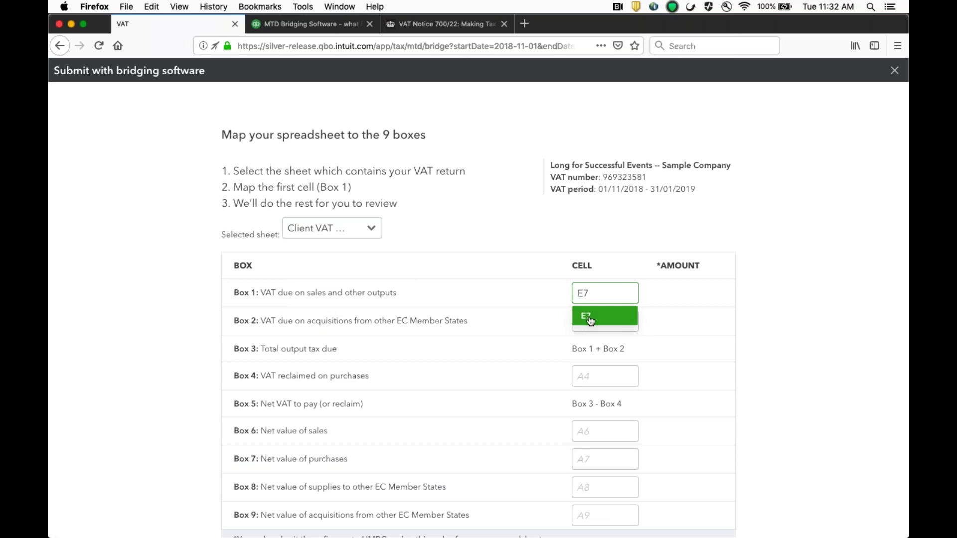
left_click(591, 319)
Compare the mapped box amounts with the Final Figures column in the Excel workbook
key("super+Tab")
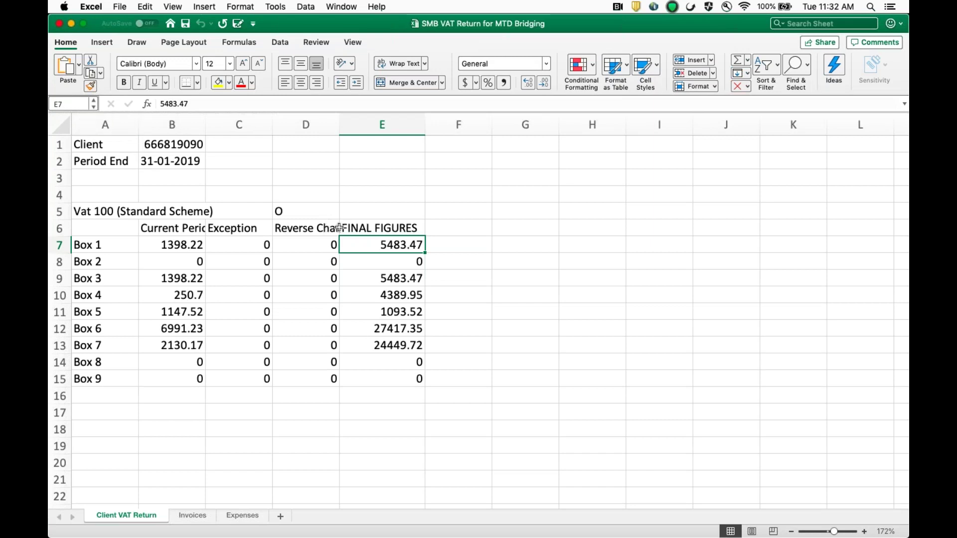
key("super+Tab")
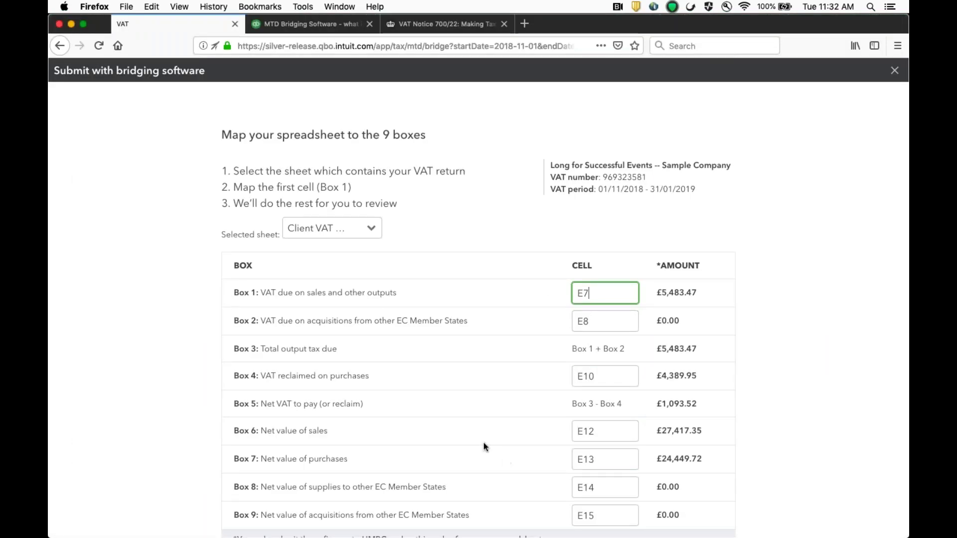
scroll(486, 446, "down", 2)
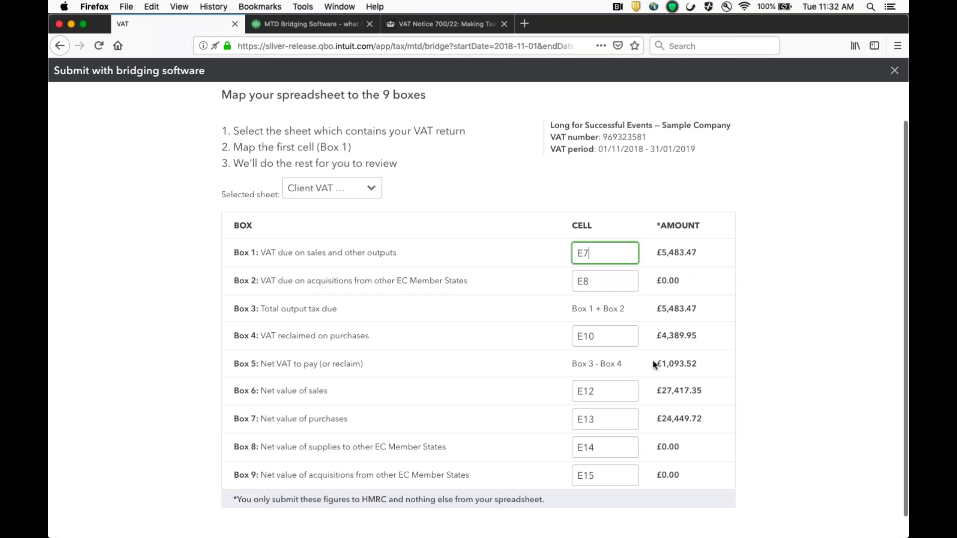
scroll(712, 372, "down", 1)
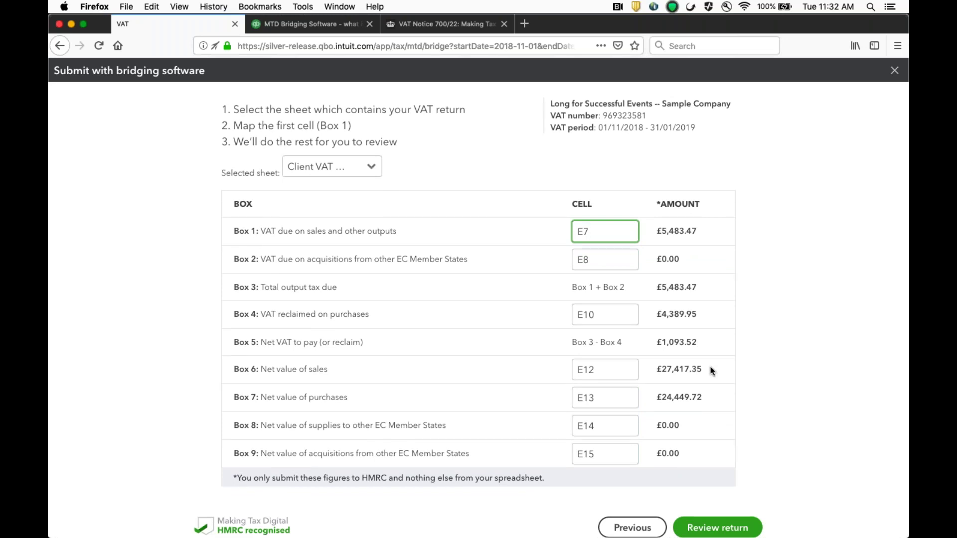
Proceed to the return's review, declare the information true and complete, and submit it to HMRC
left_click(708, 527)
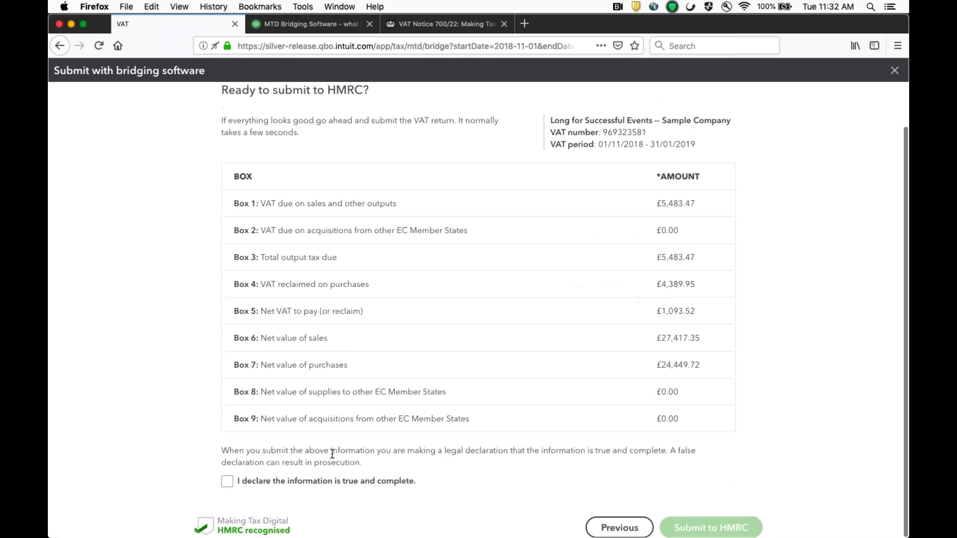
left_click(228, 483)
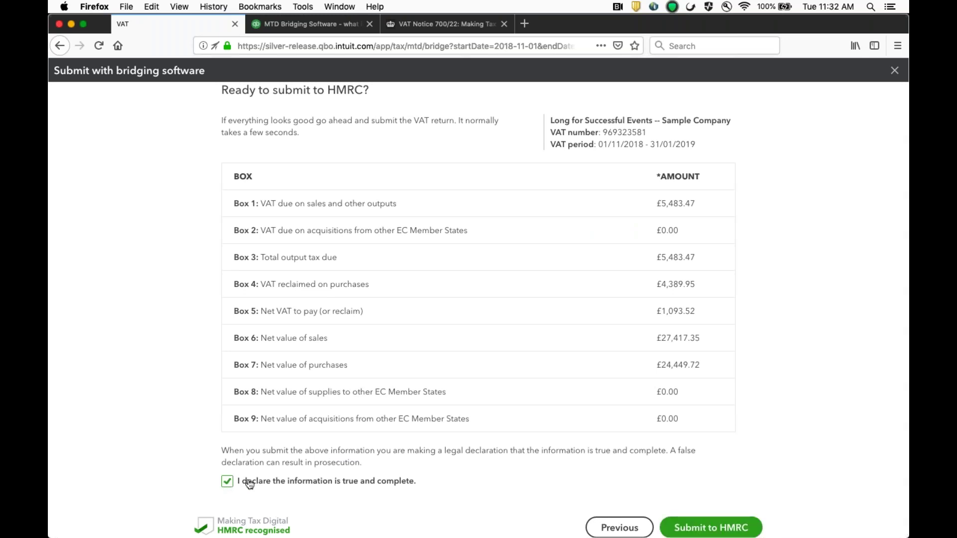
left_click(716, 528)
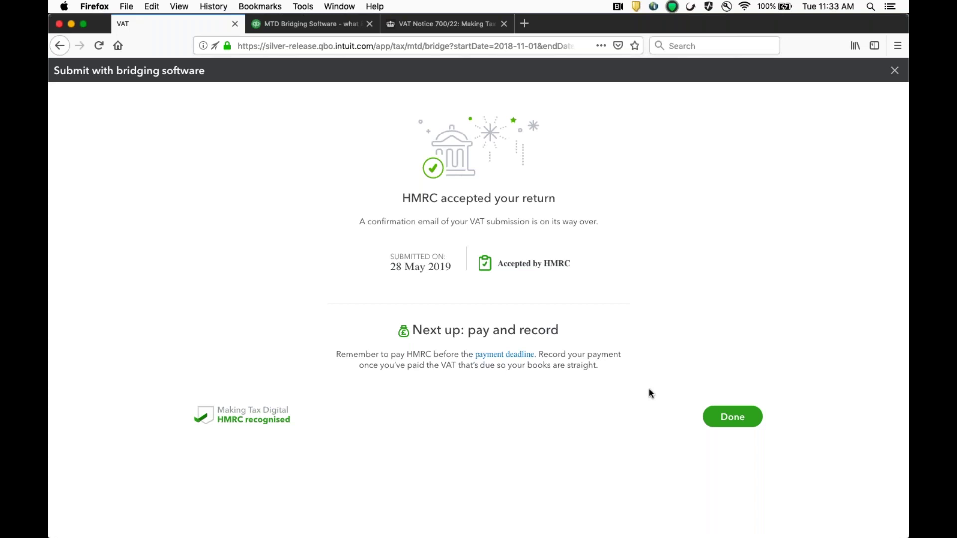
Close the bridging submission's confirmation and return to the VAT overview
left_click(733, 417)
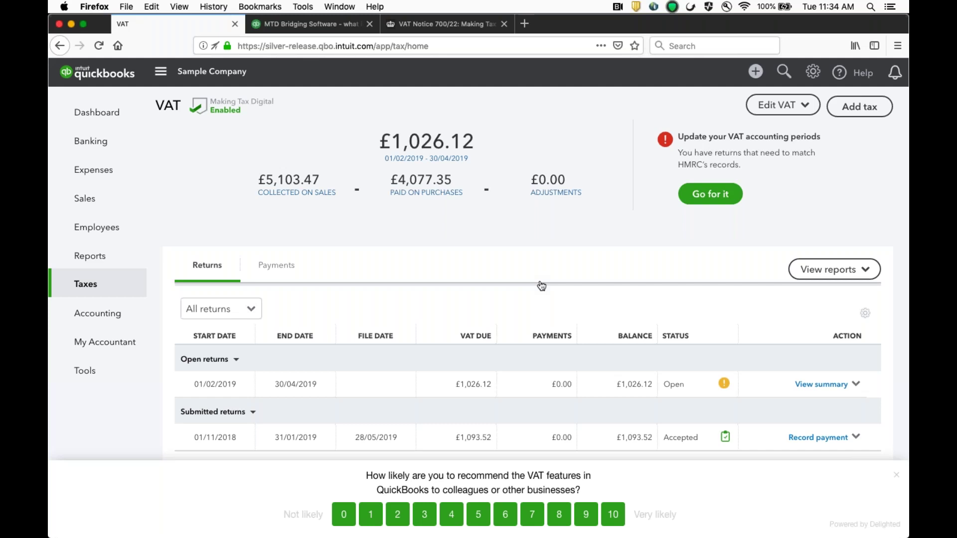
Switch to the PowerPoint slideshow and advance from the Agenda to the Any Questions slide
mouse_move(448, 537)
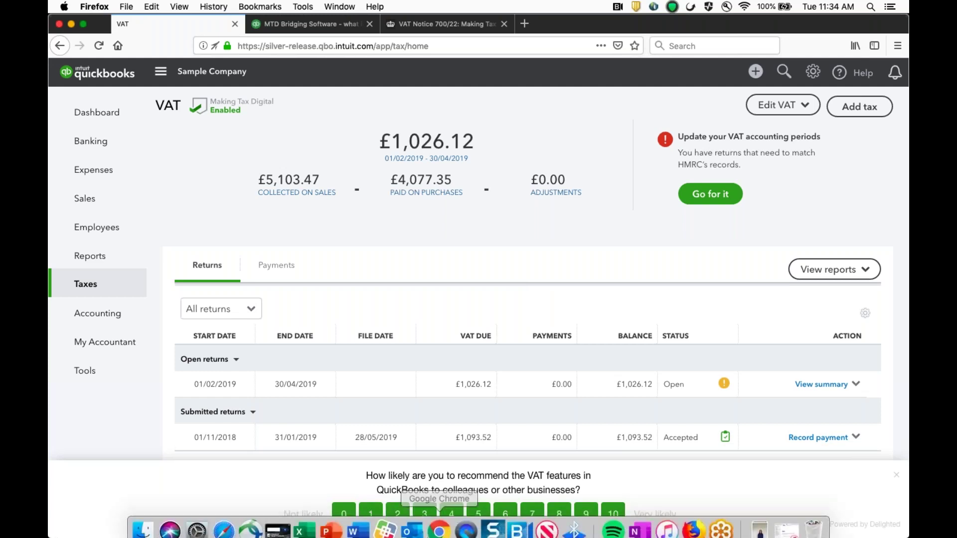
left_click(337, 523)
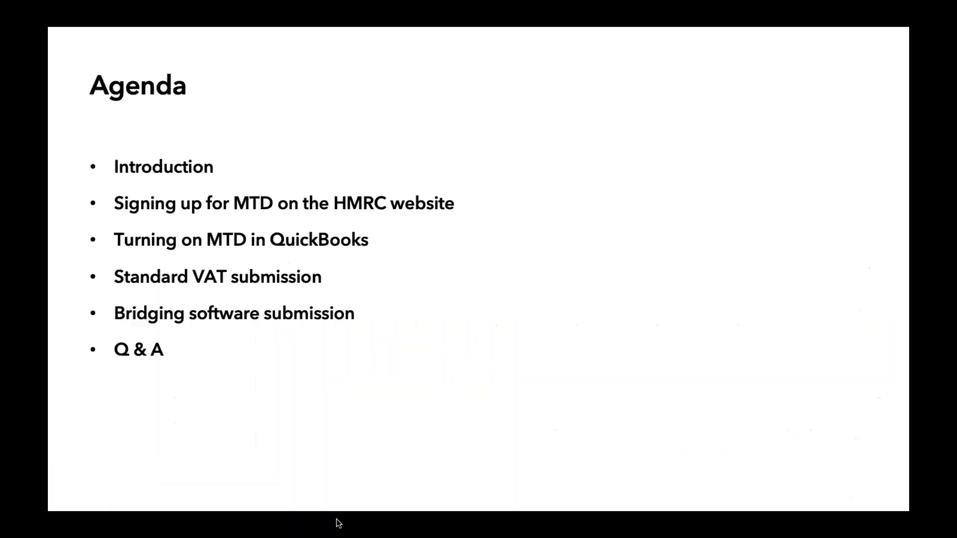
left_click(369, 451)
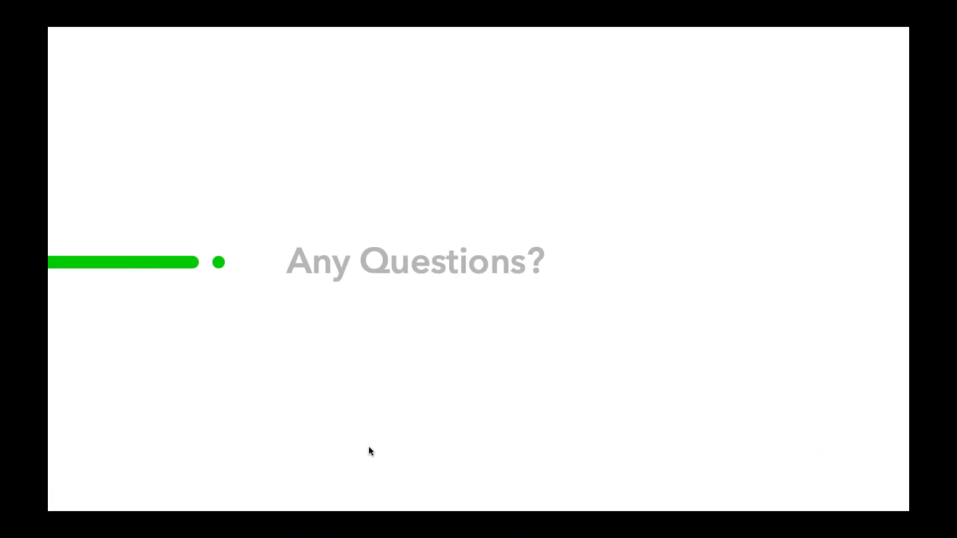
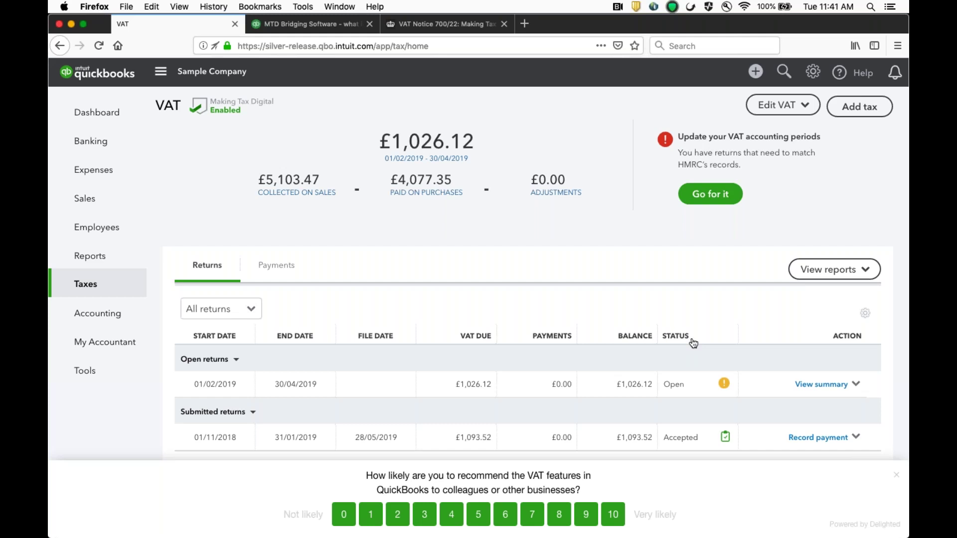
Switch to Google Chrome and show the top of the QuickBooks UK small business webinars page
key("super+Tab")
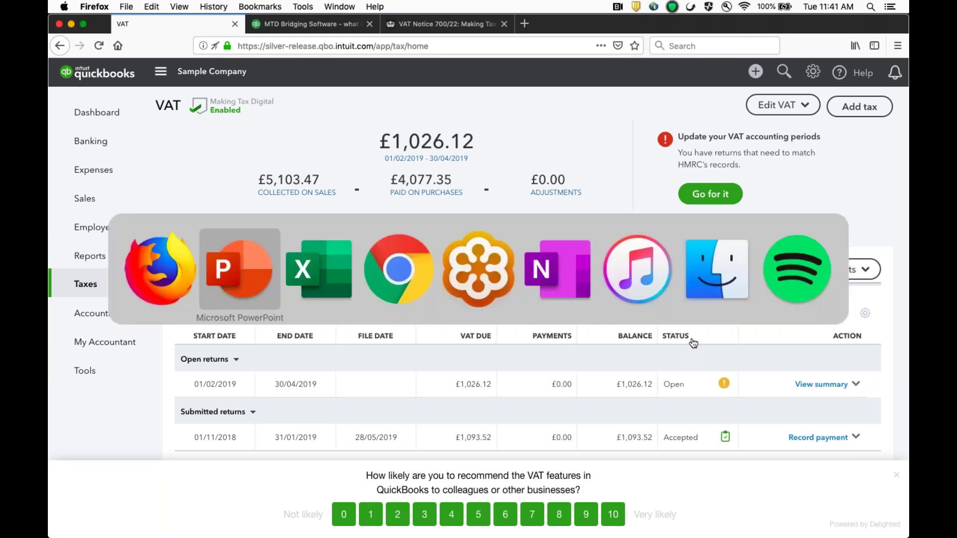
key("super+Tab")
key("super+Tab")
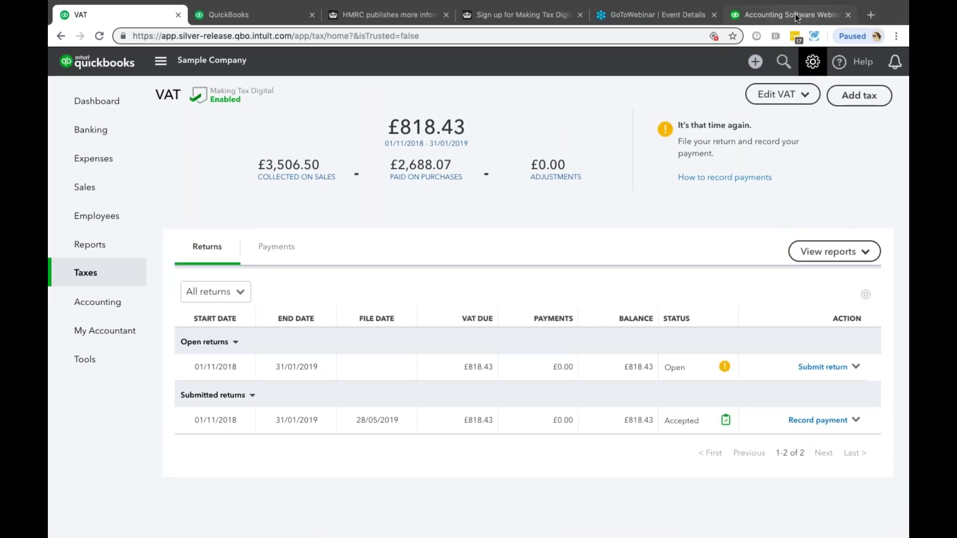
left_click(795, 14)
scroll(583, 154, "up", 10)
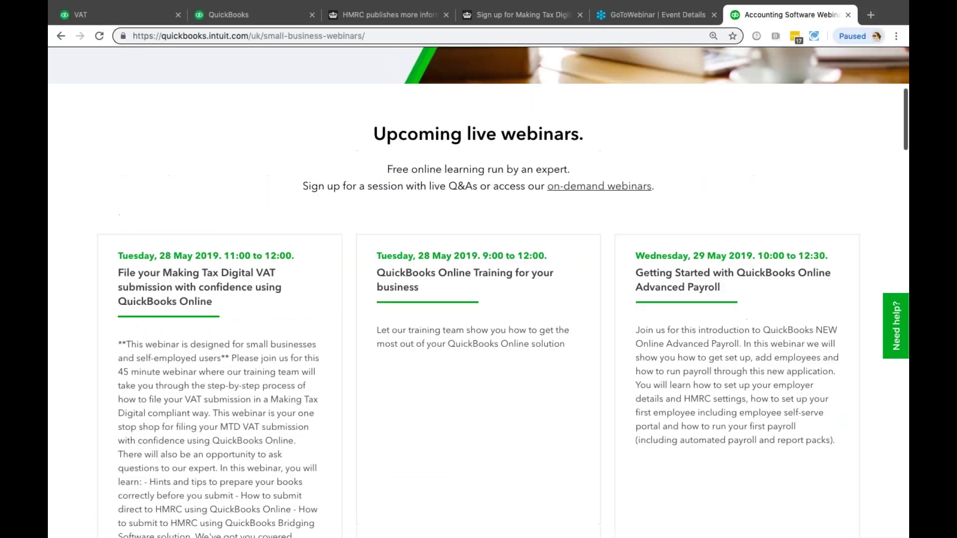
Open the QuickBooks Learn & Support page and look over the QuickBooks Online help resources, from getting started videos to the small business blog
mouse_move(662, 75)
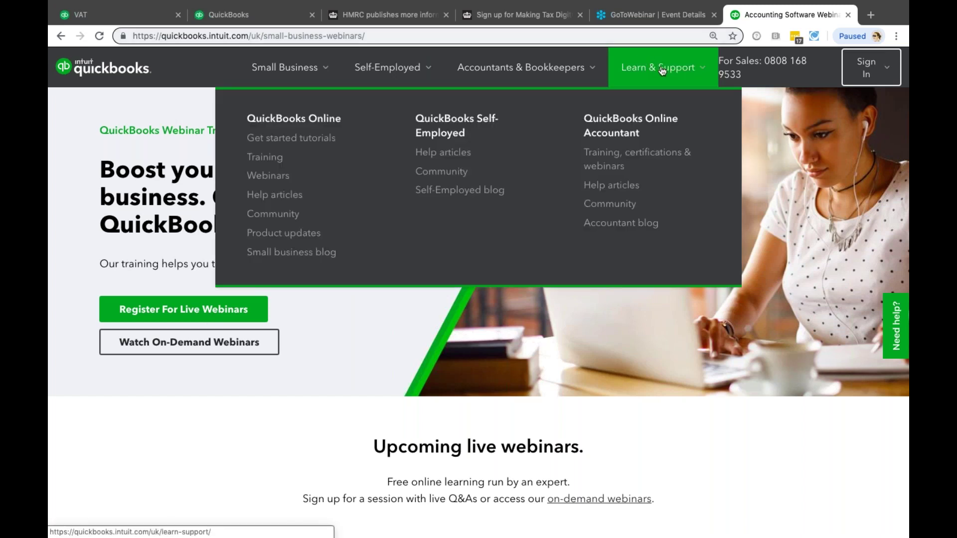
left_click(662, 71)
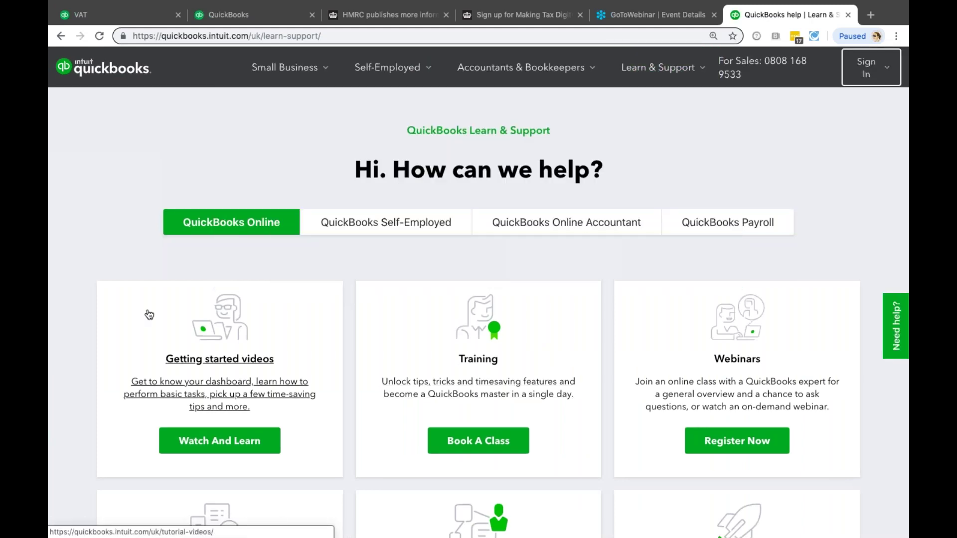
scroll(49, 355, "down", 3)
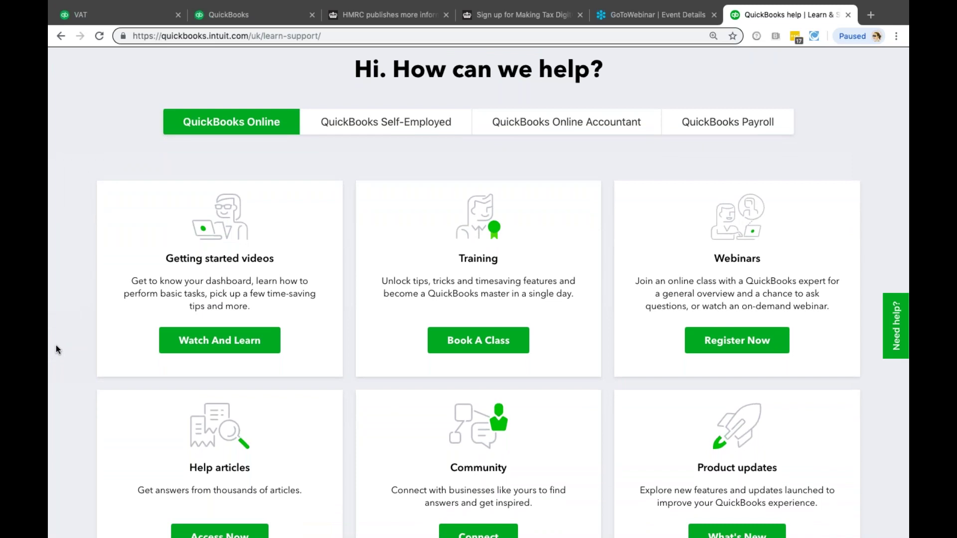
scroll(62, 388, "down", 2)
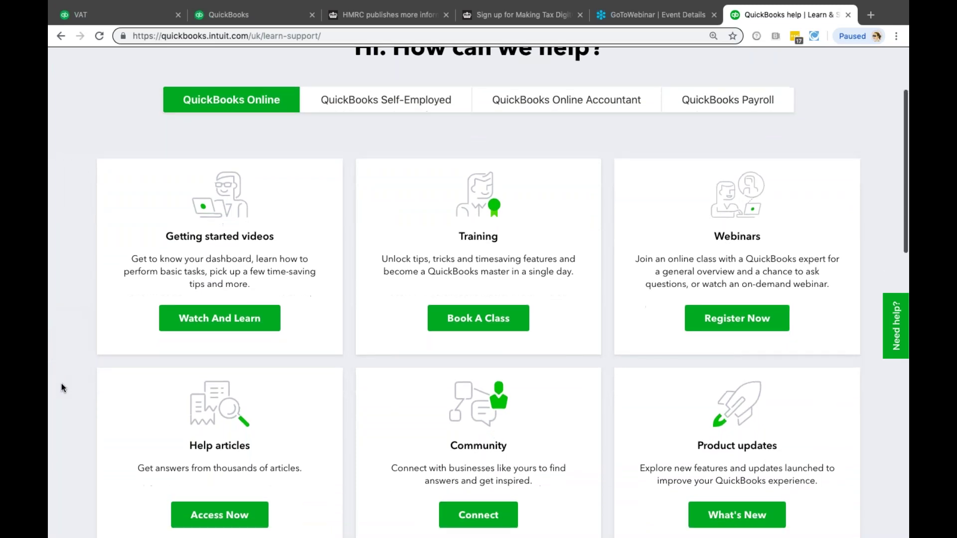
scroll(61, 388, "down", 5)
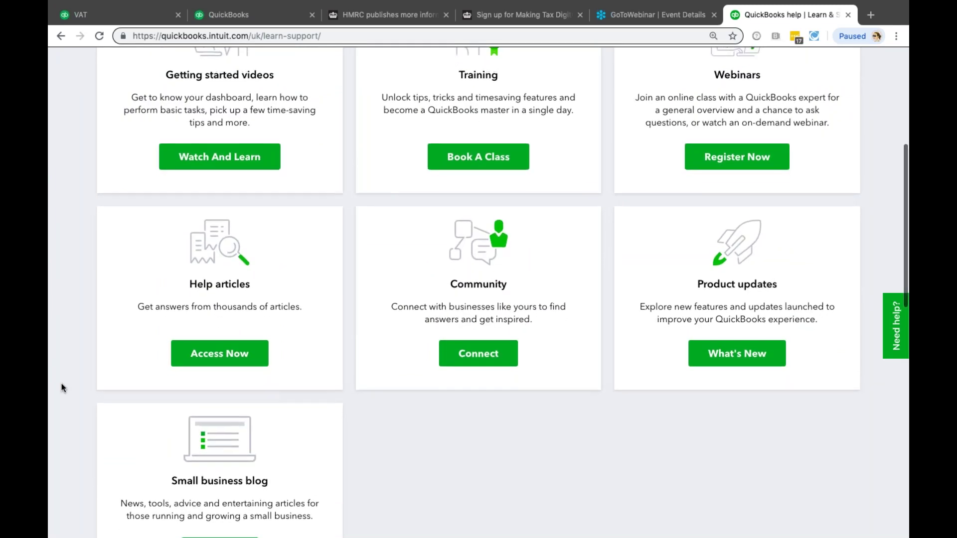
scroll(61, 388, "up", 3)
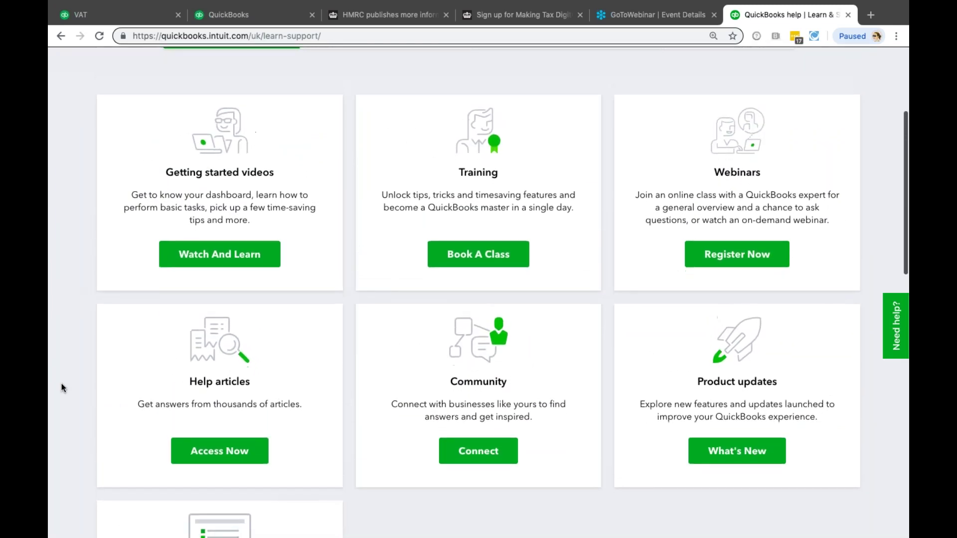
scroll(62, 384, "down", 1)
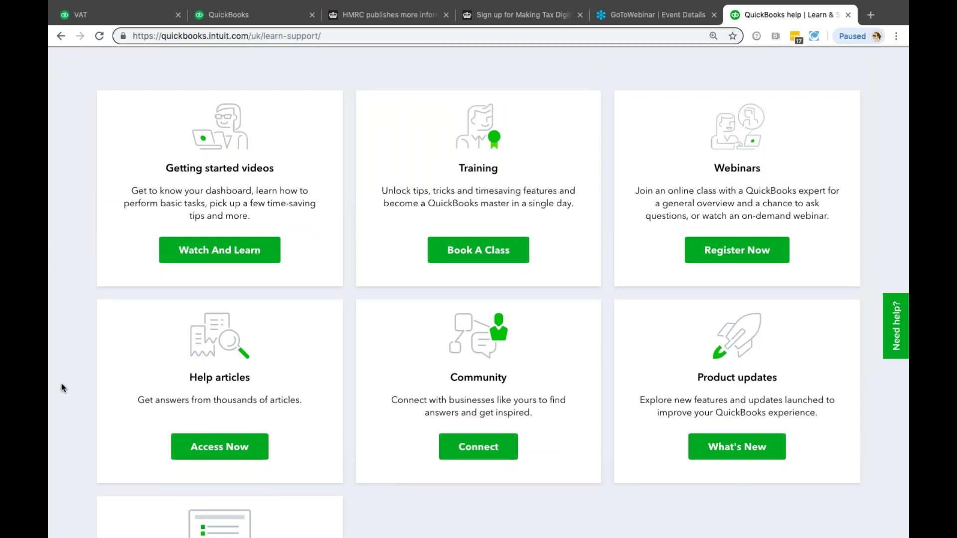
Return to the PowerPoint slideshow and advance to the Get Started Today slide
key("super+Tab")
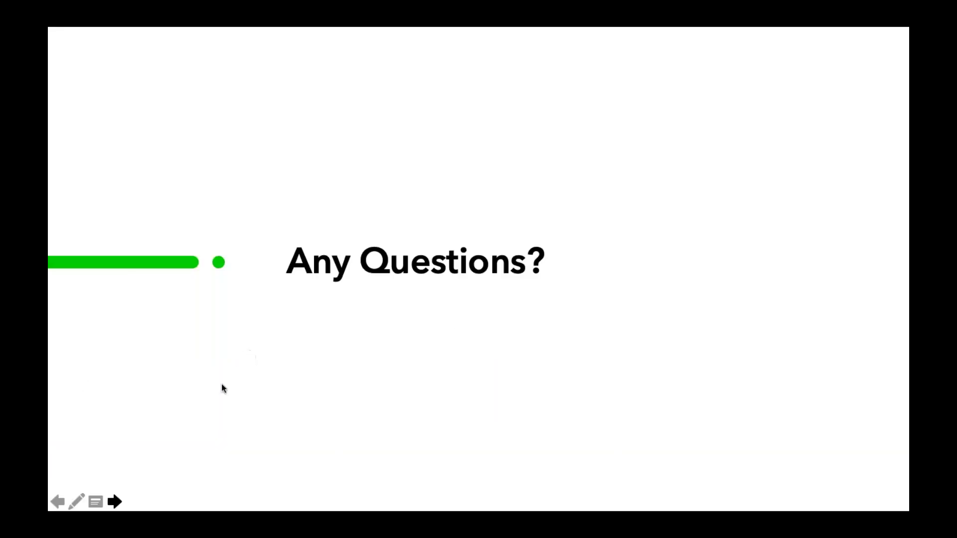
left_click(114, 502)
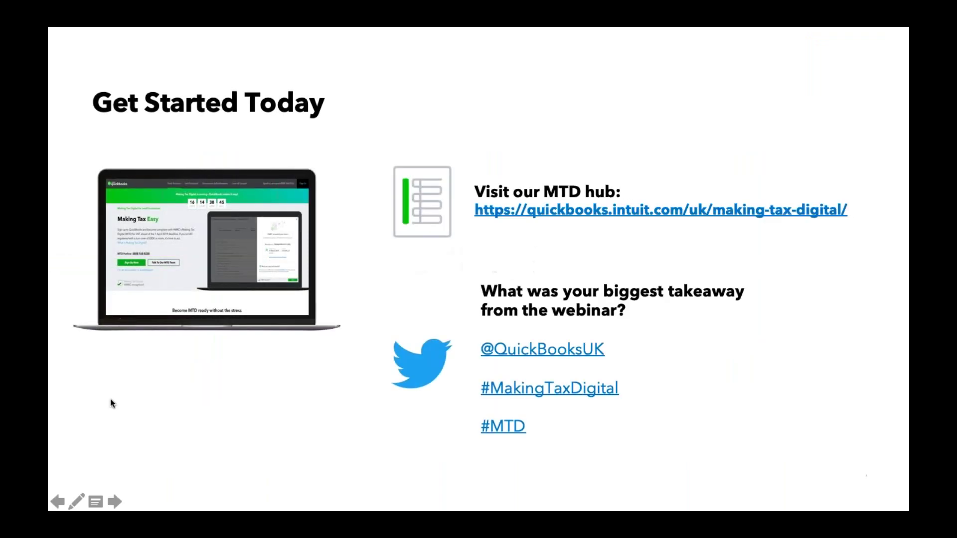